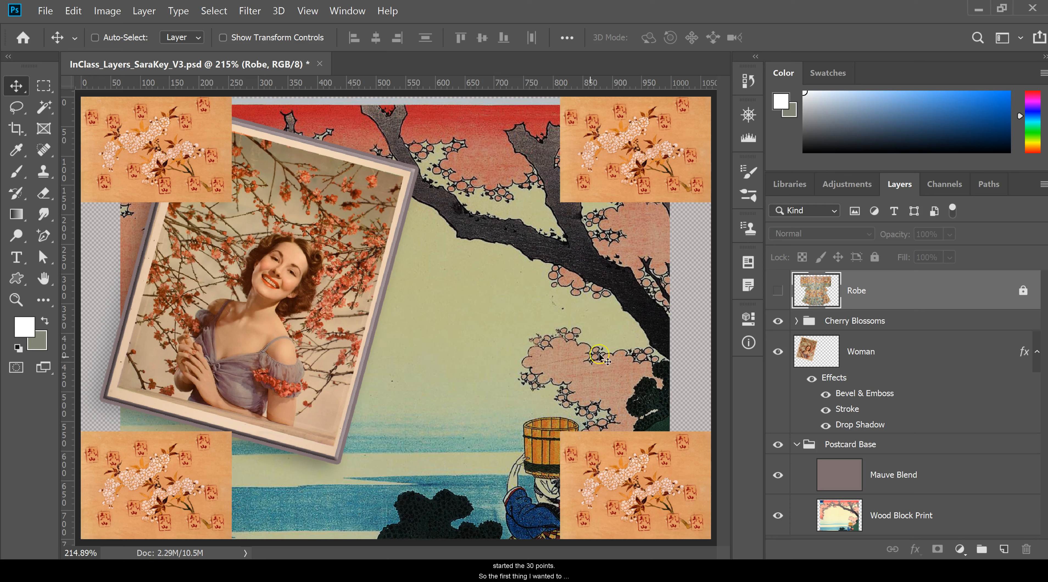
Step: Preview the saved layer comps by switching between Postcard Comp 1 and Postcard Comp 2, ending on Postcard Comp 1
{"action": "left_click", "coordinate": [747, 263]}
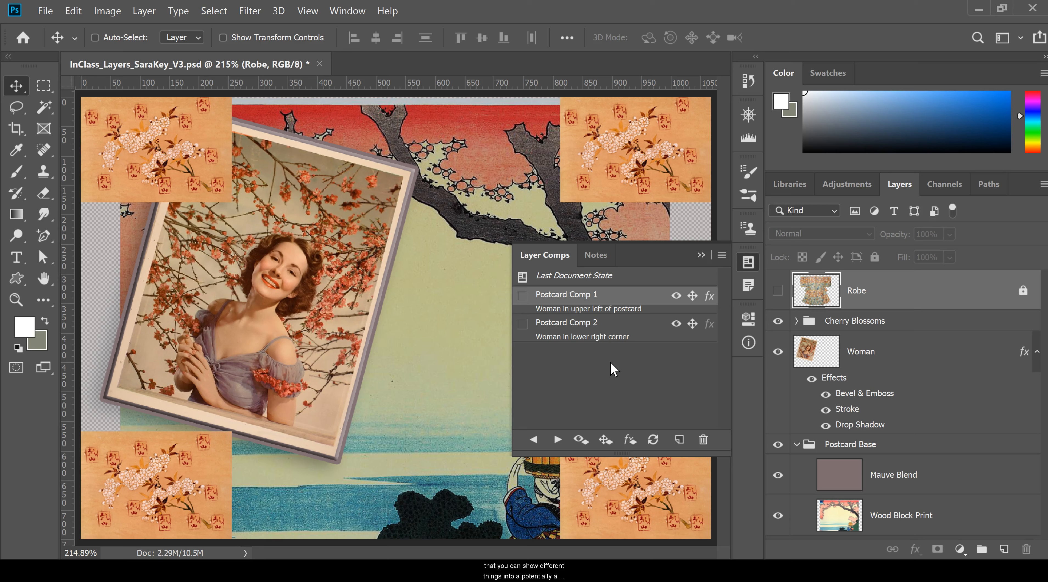
{"action": "left_click", "coordinate": [522, 296]}
{"action": "left_click", "coordinate": [523, 326]}
{"action": "left_click", "coordinate": [523, 294]}
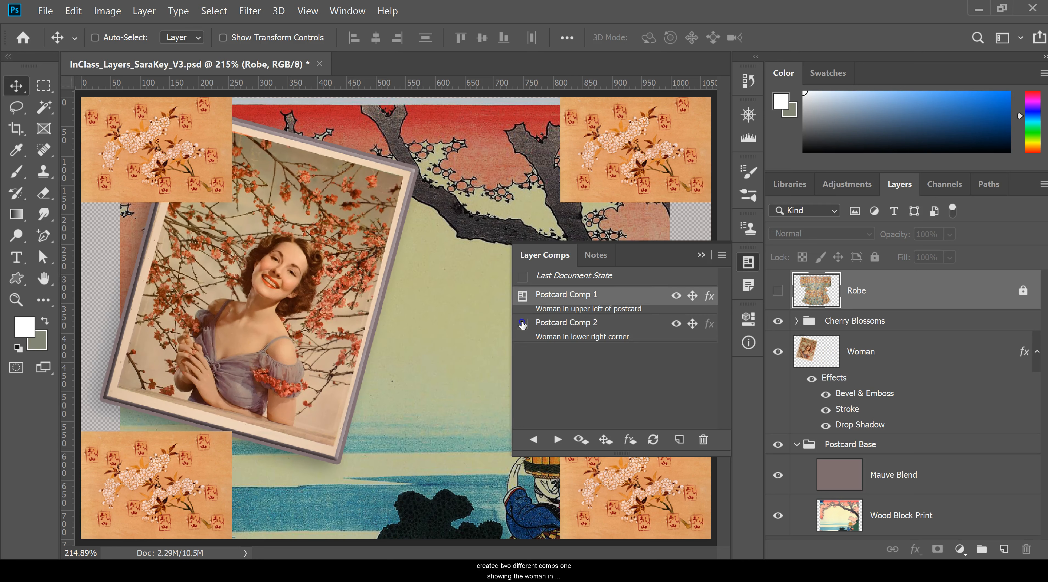
{"action": "left_click", "coordinate": [523, 325]}
{"action": "left_click", "coordinate": [522, 301]}
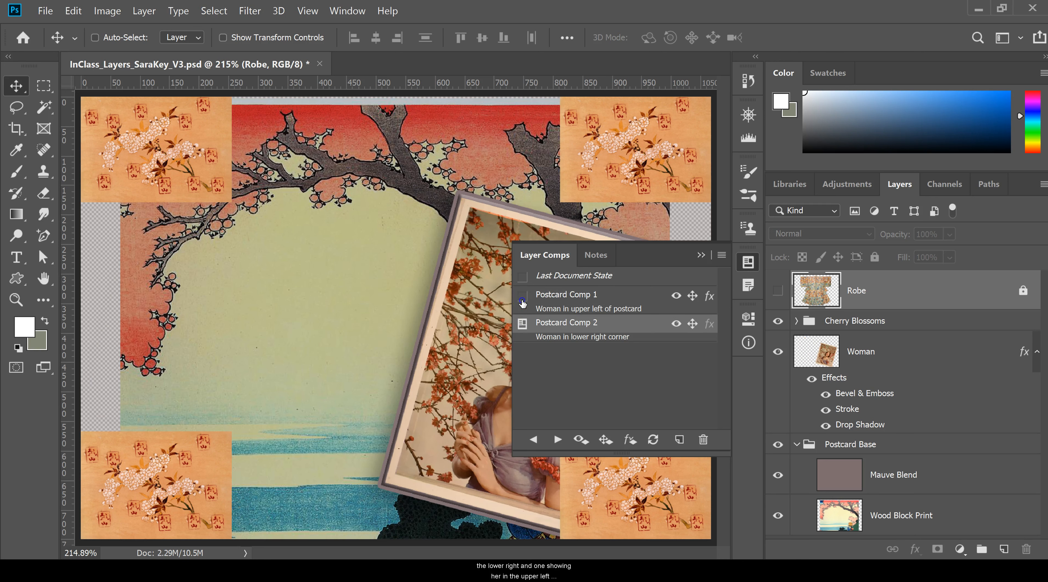
{"action": "left_click", "coordinate": [702, 255]}
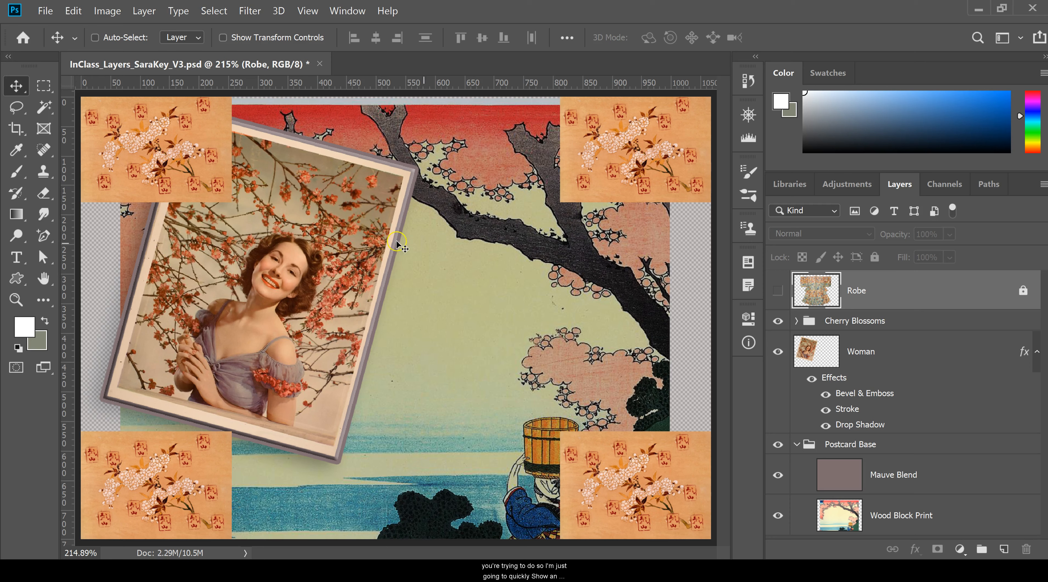
Step: Add the designer's first name as red 72 pt PT Sans Narrow Bold text and position it on the open area beside the photo
{"action": "left_click", "coordinate": [18, 257]}
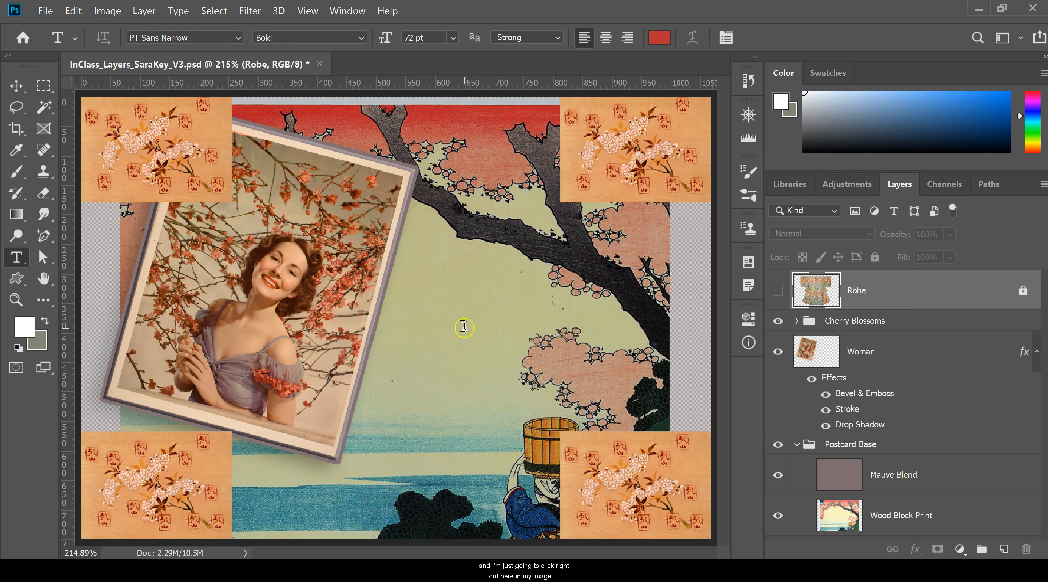
{"action": "left_click", "coordinate": [452, 327]}
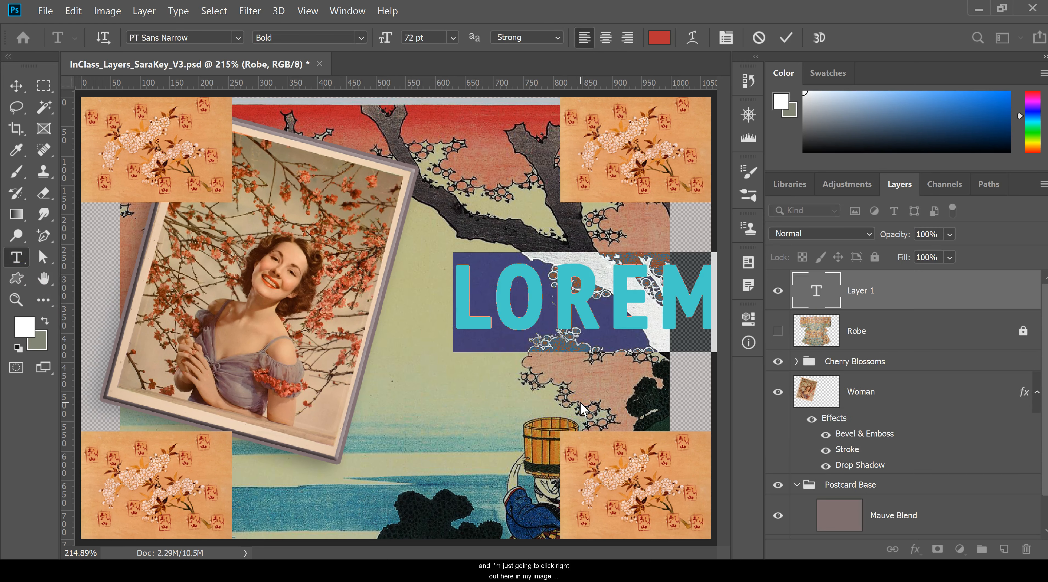
{"action": "type", "text": "SARA"}
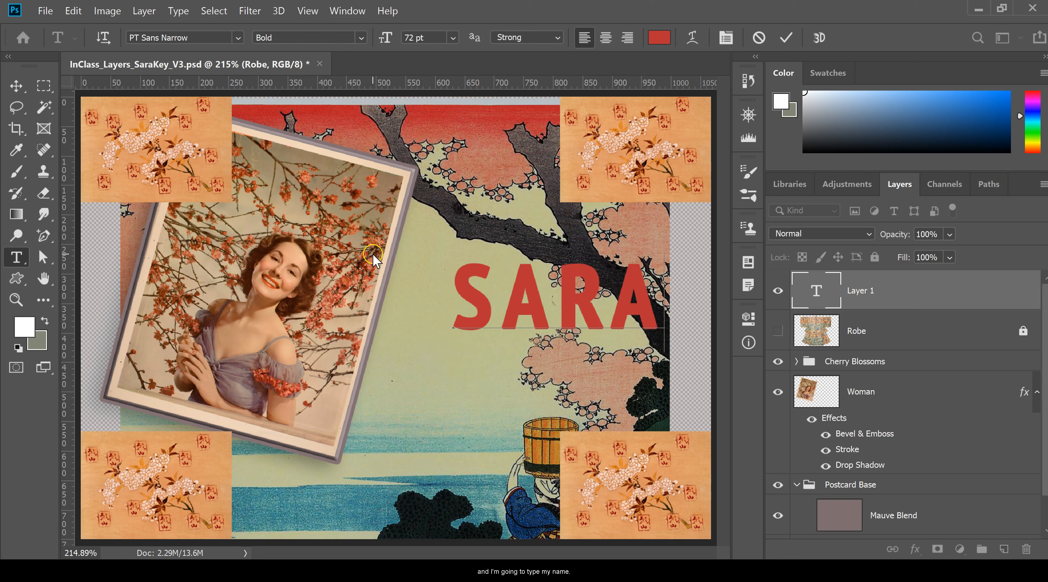
{"action": "left_click", "coordinate": [17, 86]}
{"action": "left_click_drag", "start_coordinate": [523, 298], "coordinate": [475, 337]}
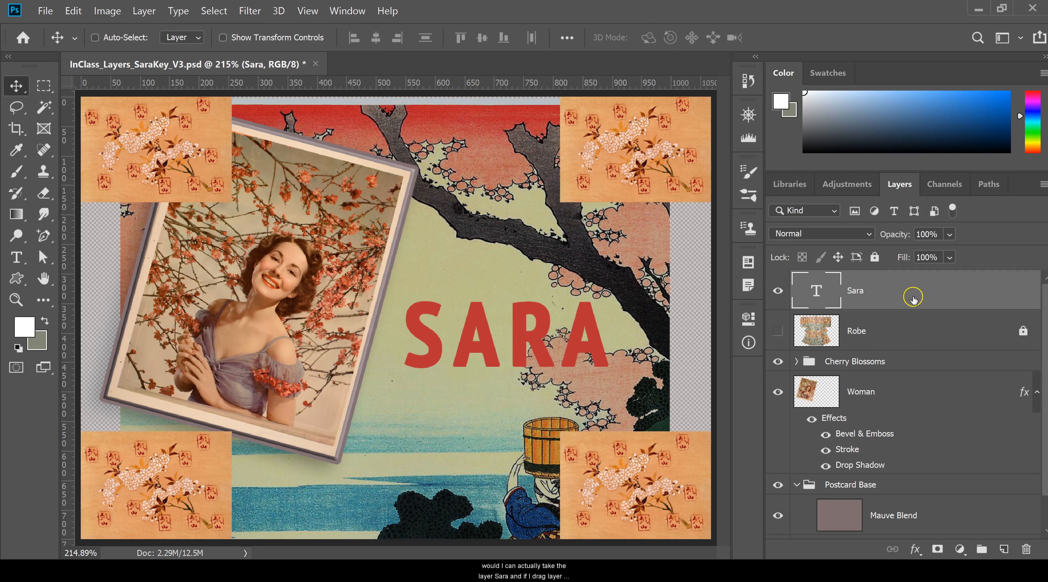
Step: Duplicate the first-name text layer and select the copy
{"action": "left_click_drag", "start_coordinate": [958, 290], "coordinate": [1005, 553]}
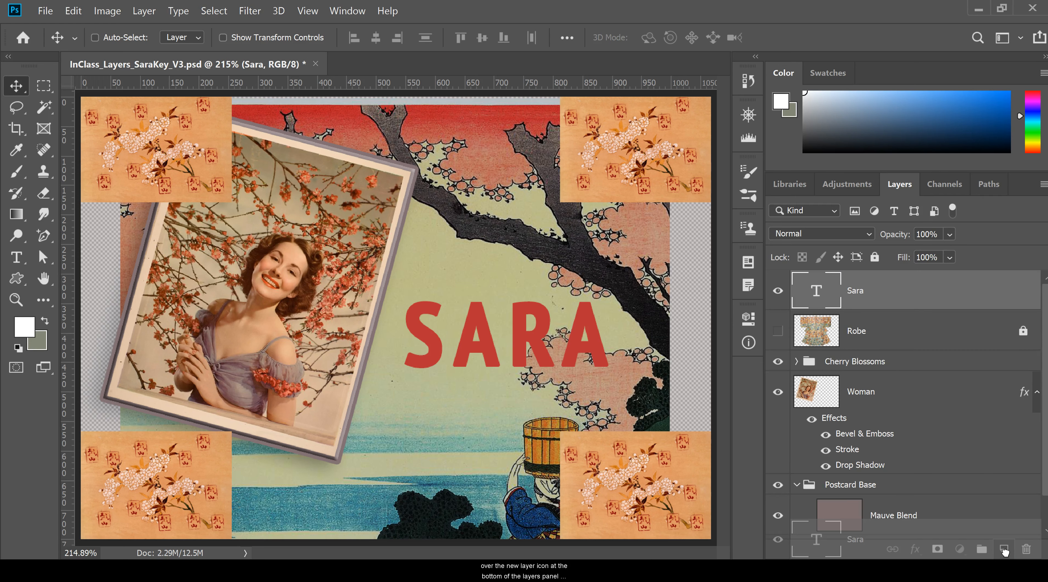
{"action": "left_click_drag", "start_coordinate": [1005, 552], "coordinate": [1004, 552]}
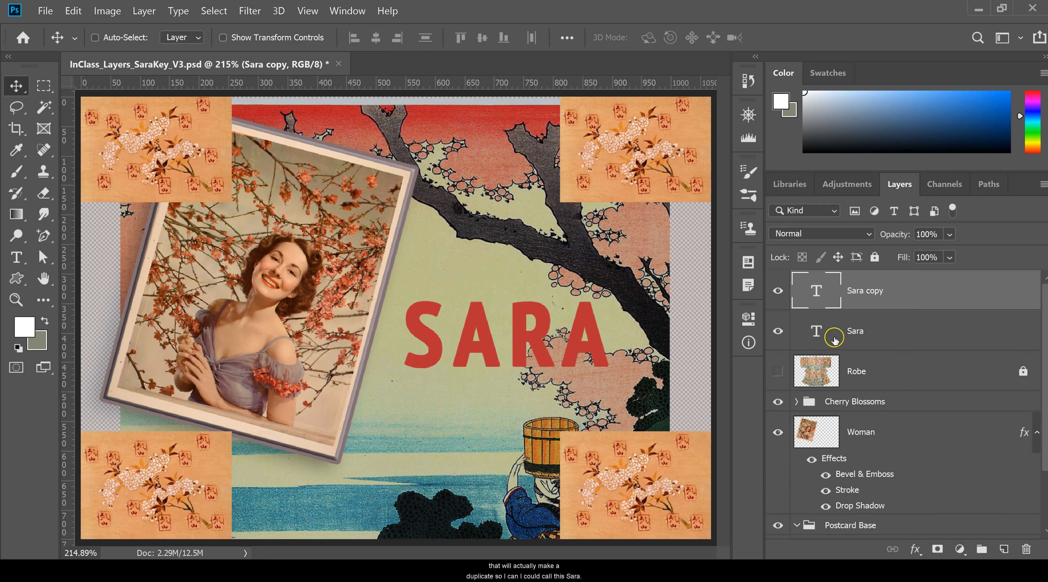
{"action": "double_click", "coordinate": [855, 331]}
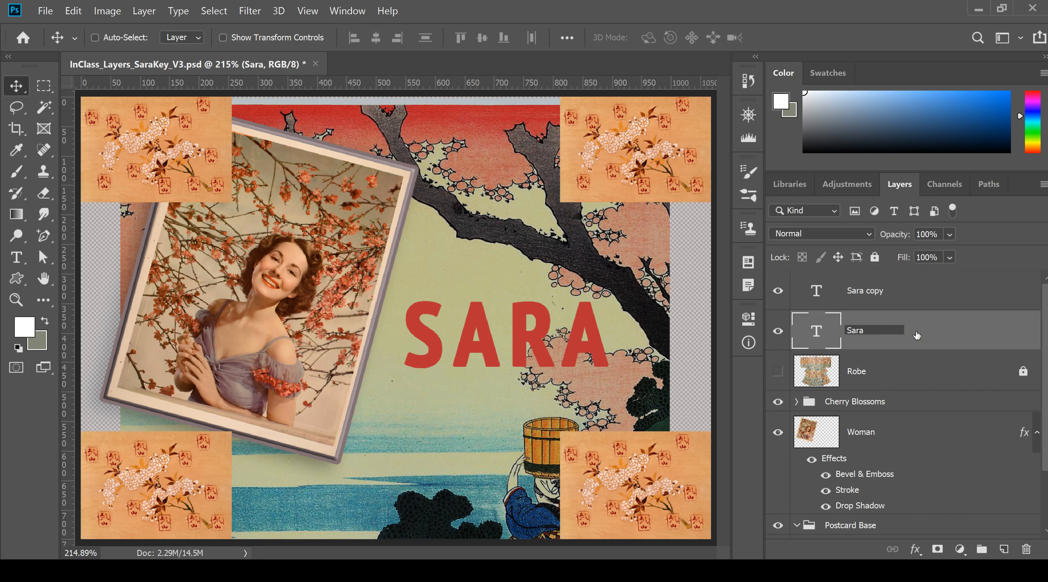
{"action": "left_click", "coordinate": [865, 287]}
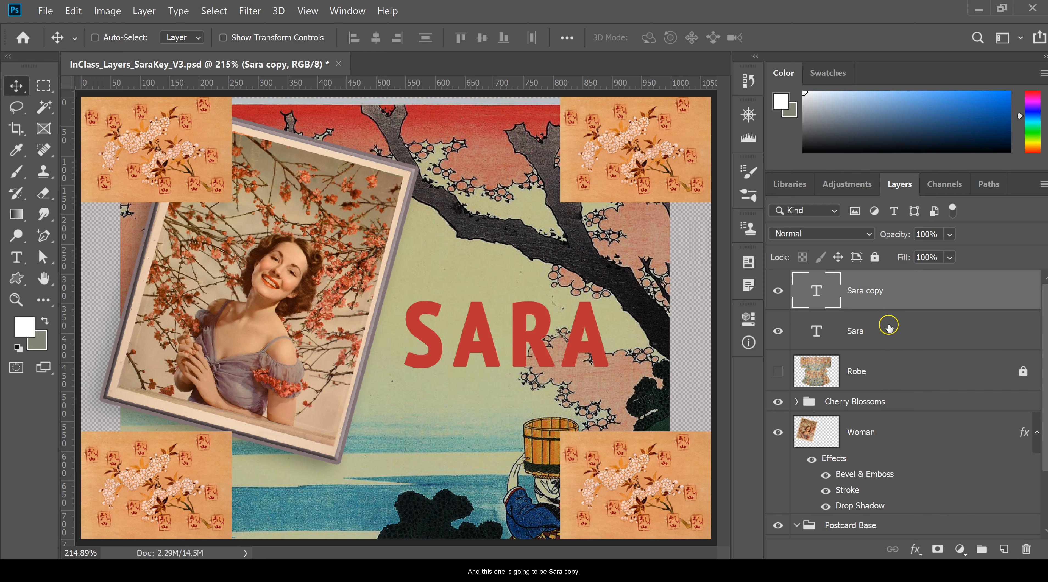
Step: Recolor the duplicated text to dark blue 173a5d, sampled from the blue garment of the bucket carrier in the print
{"action": "double_click", "coordinate": [817, 288]}
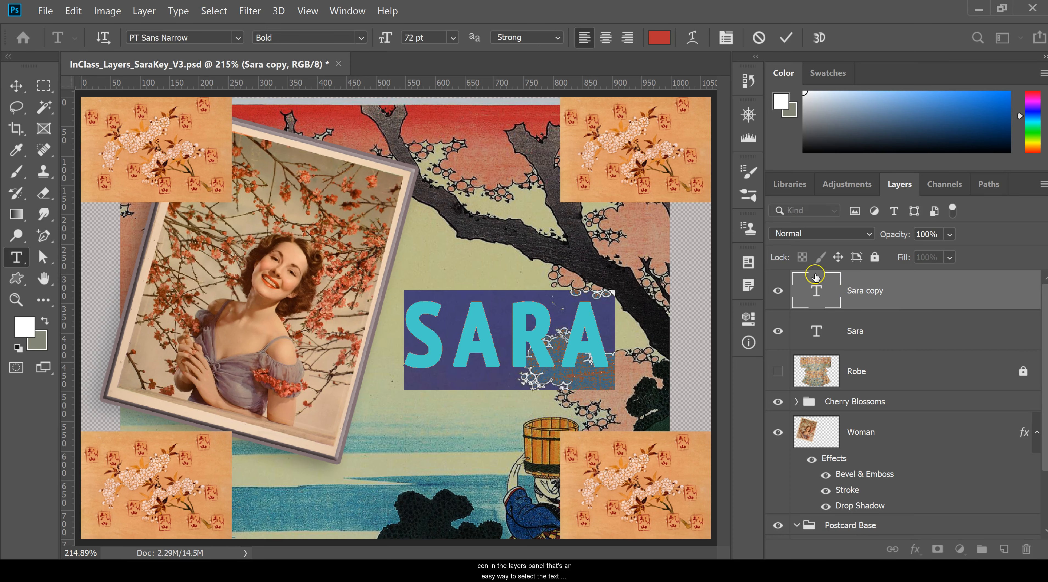
{"action": "left_click", "coordinate": [658, 37]}
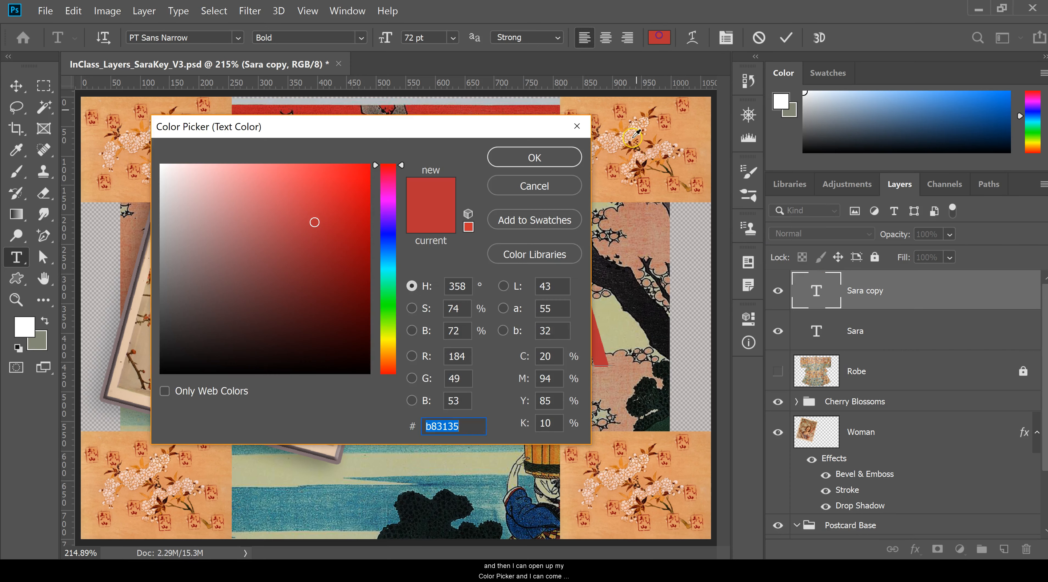
{"action": "mouse_move", "coordinate": [449, 134]}
{"action": "left_mouse_down"}
{"action": "mouse_move", "coordinate": [536, 147]}
{"action": "mouse_move", "coordinate": [681, 128]}
{"action": "mouse_move", "coordinate": [535, 110]}
{"action": "mouse_move", "coordinate": [439, 120]}
{"action": "left_mouse_up"}
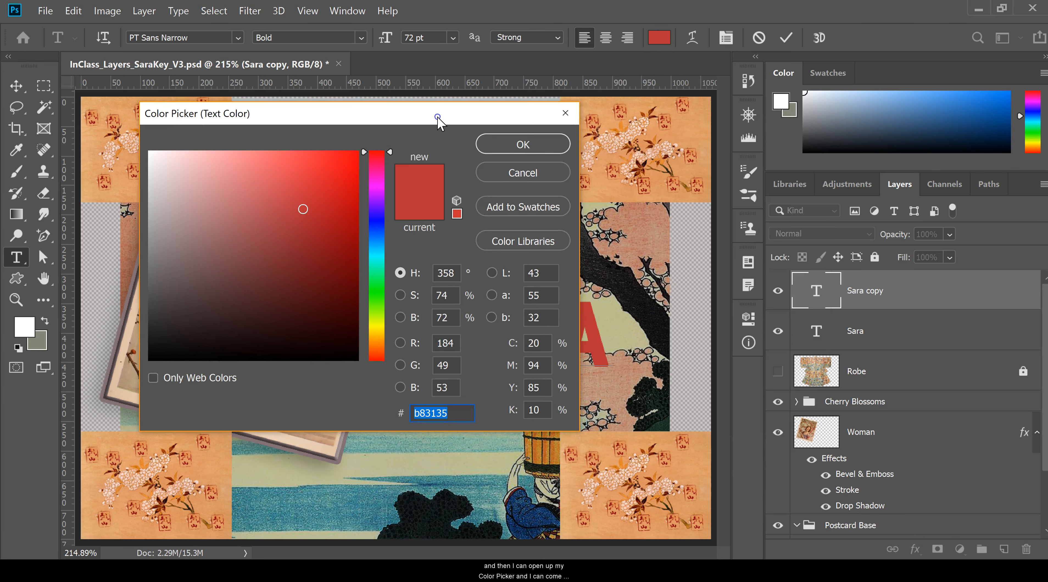
{"action": "left_click", "coordinate": [531, 514]}
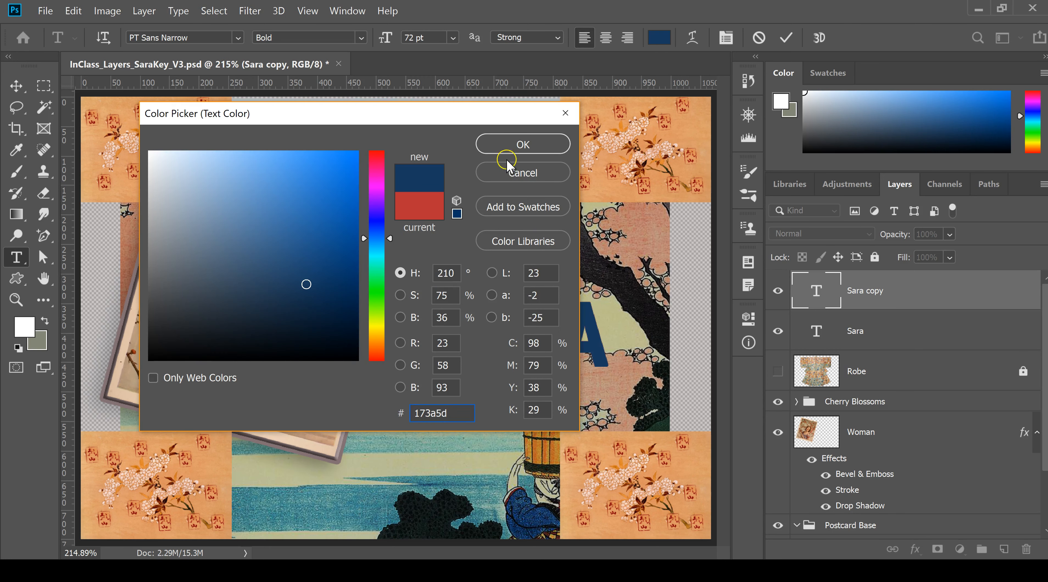
{"action": "left_click", "coordinate": [522, 144]}
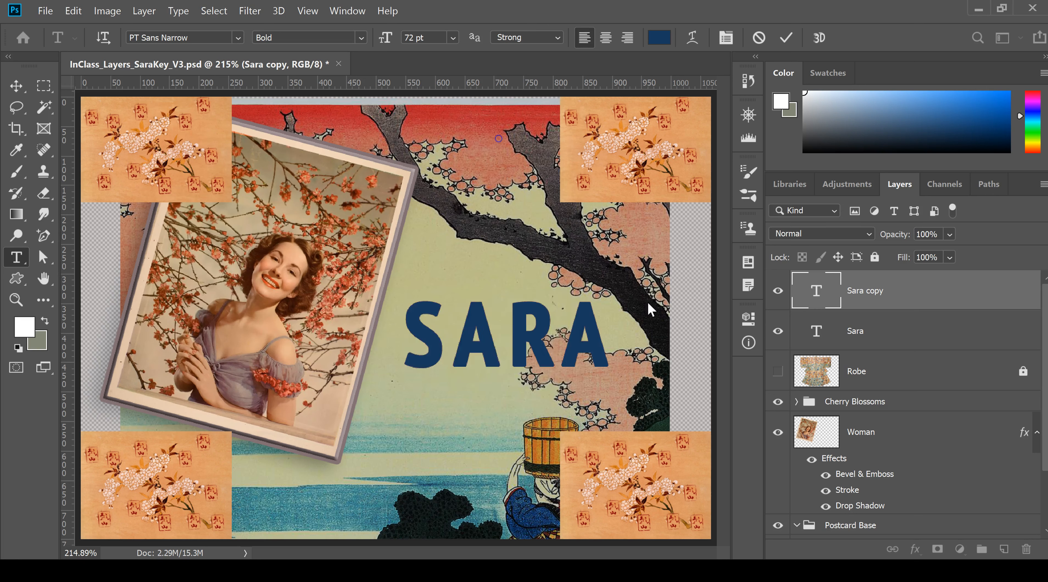
{"action": "left_click", "coordinate": [918, 300]}
Step: Toggle the blue text layer's visibility to compare the two colors, leaving the blue layer hidden
{"action": "left_click", "coordinate": [778, 291]}
{"action": "left_click", "coordinate": [778, 291]}
{"action": "left_click", "coordinate": [778, 291]}
{"action": "left_click", "coordinate": [835, 292]}
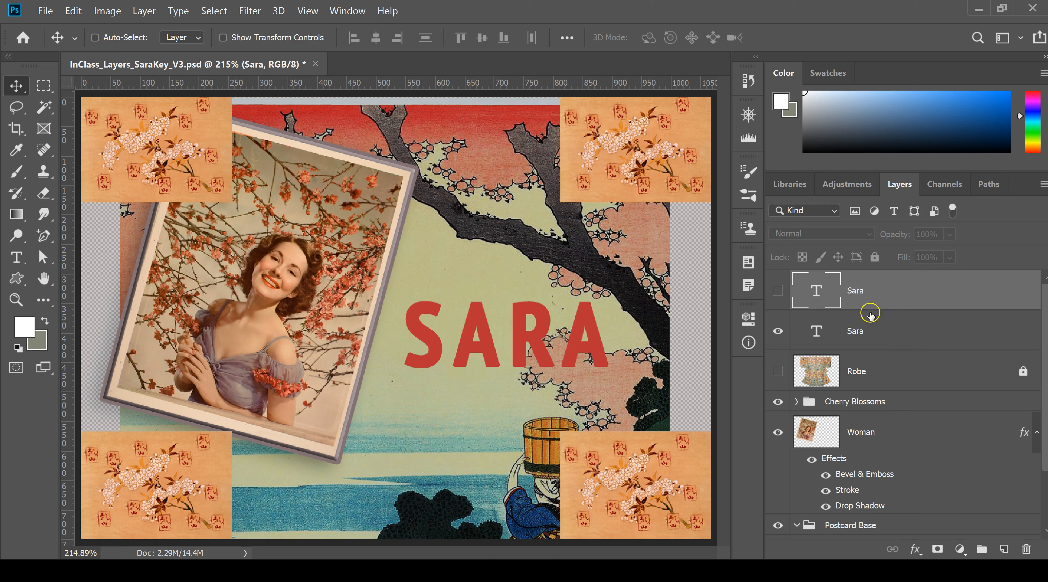
Step: Rename the two text layers by color, adding Red to the lower layer's name and Blue to the upper one's
{"action": "double_click", "coordinate": [871, 330]}
{"action": "type", "text": "Red"}
{"action": "key", "text": "Return"}
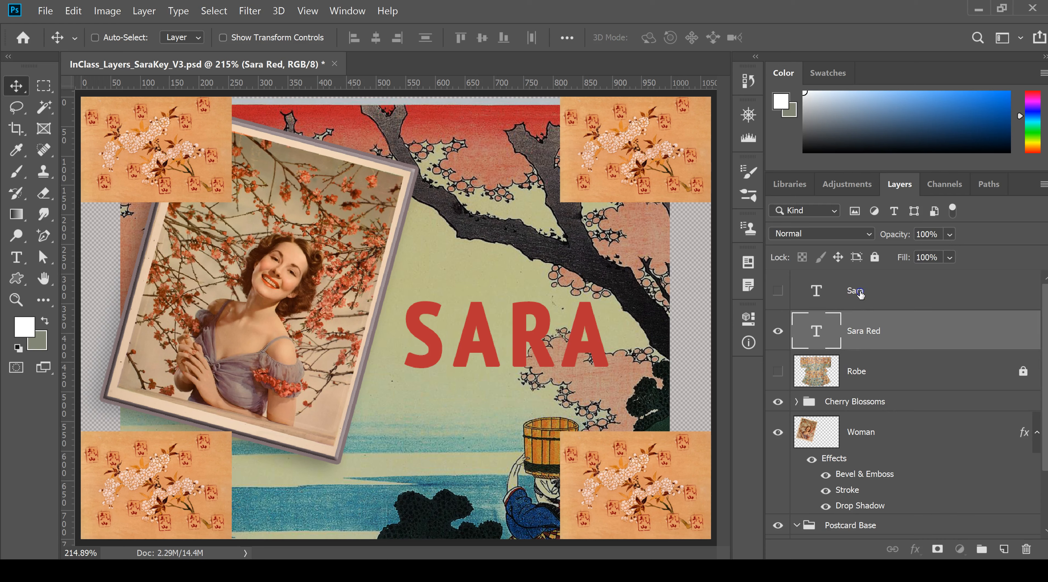
{"action": "double_click", "coordinate": [875, 289]}
{"action": "type", "text": "Blue"}
{"action": "key", "text": "Return"}
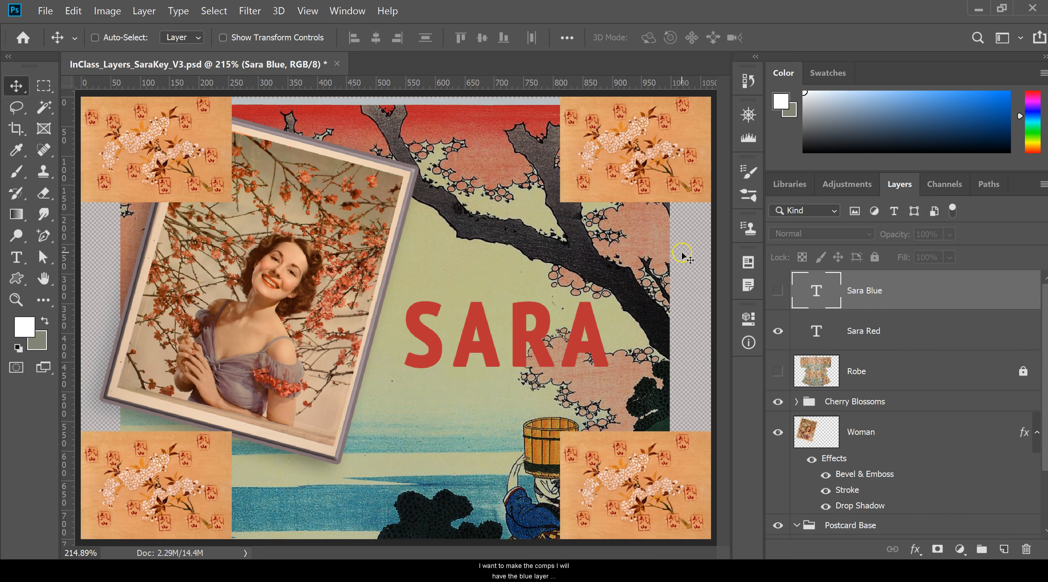
Step: Create a layer comp named for the red text, storing visibility, position and appearance, with the comment "The text is red"
{"action": "left_click", "coordinate": [750, 263]}
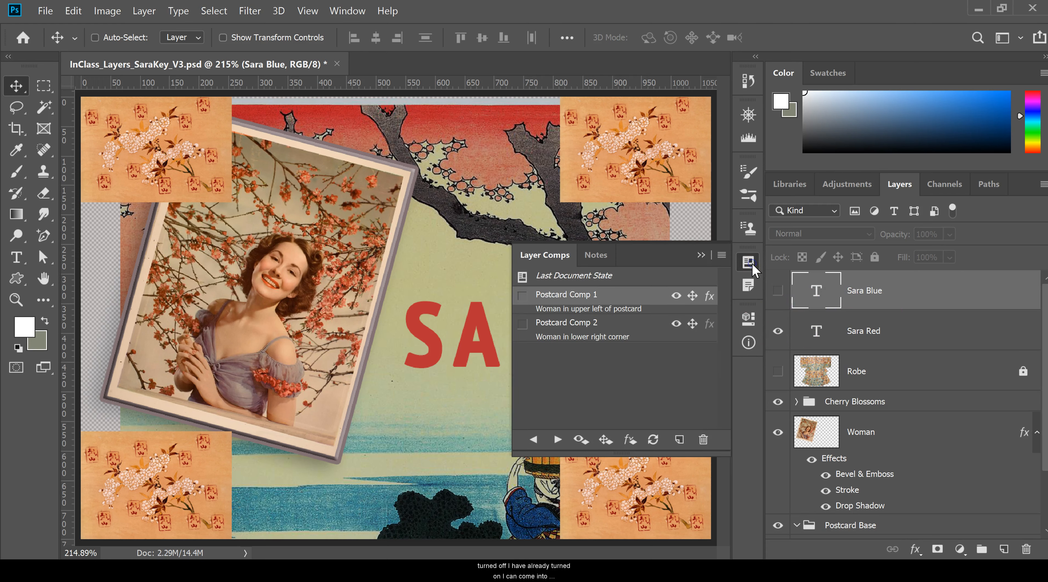
{"action": "left_click", "coordinate": [680, 440]}
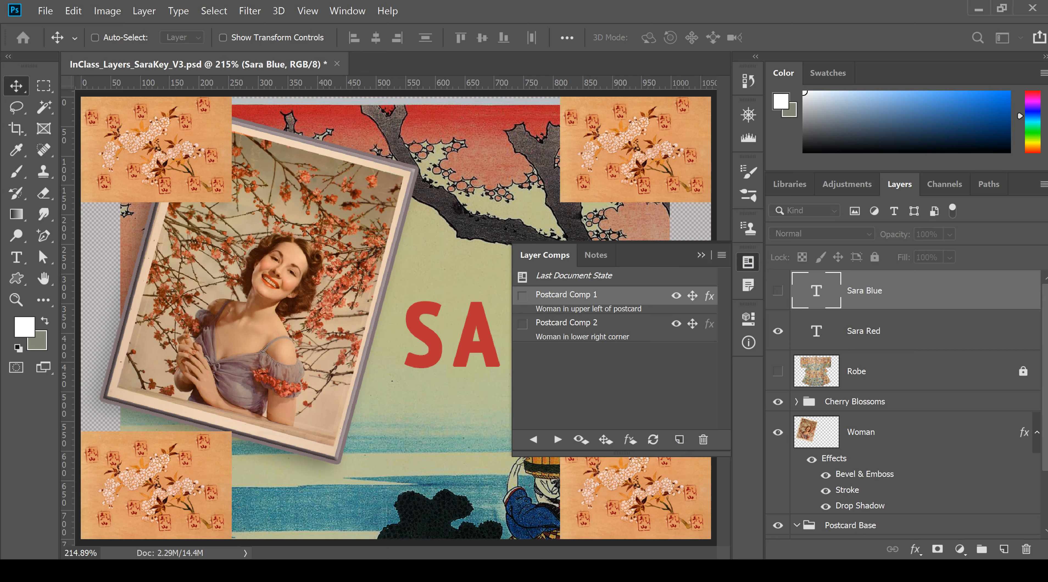
{"action": "left_click_drag", "start_coordinate": [323, 198], "coordinate": [516, 91]}
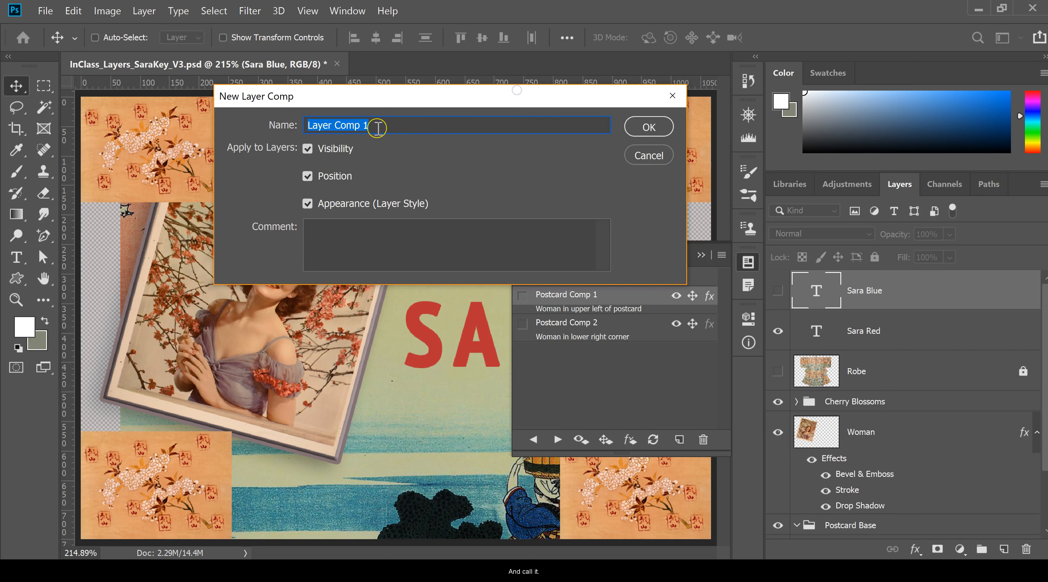
{"action": "type", "text": "Comp Sara Red"}
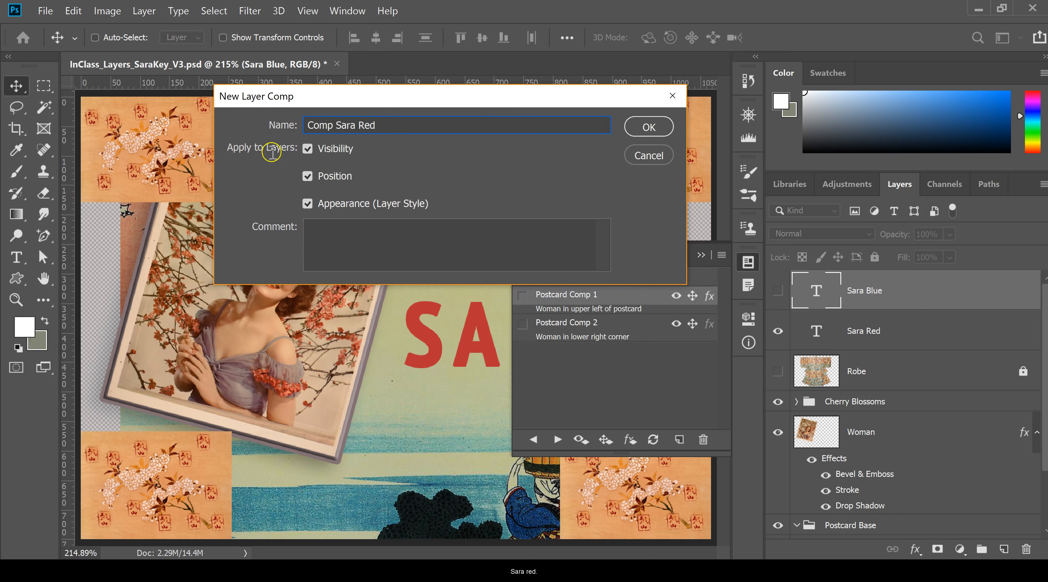
{"action": "left_click", "coordinate": [412, 234]}
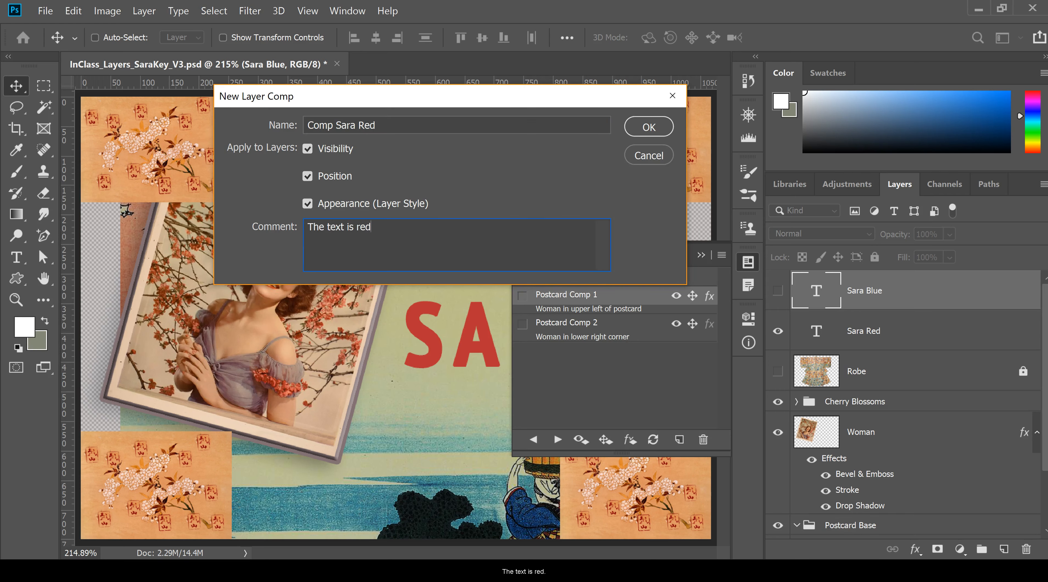
{"action": "left_click", "coordinate": [662, 131]}
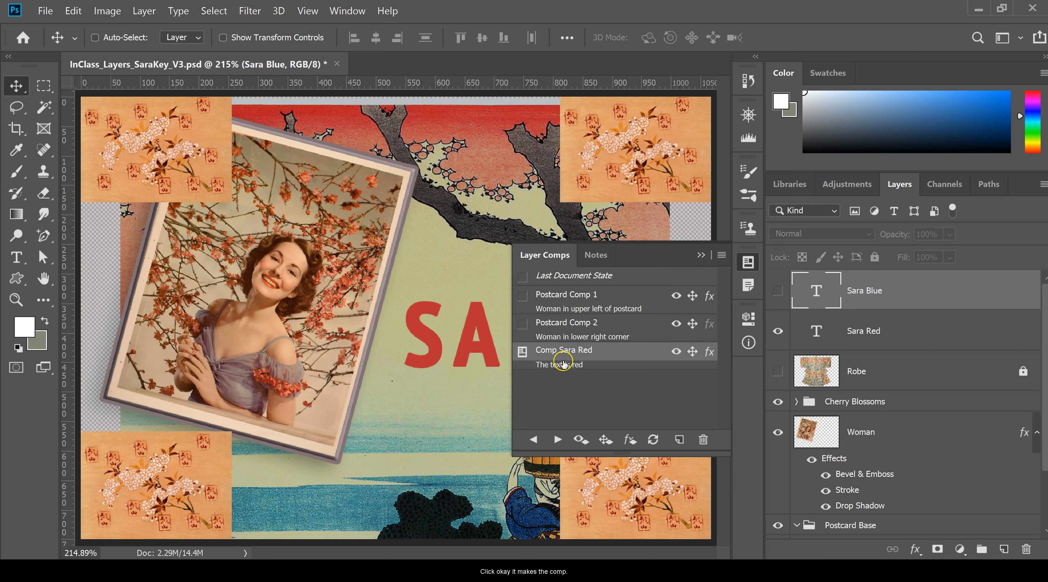
{"action": "left_click", "coordinate": [701, 254]}
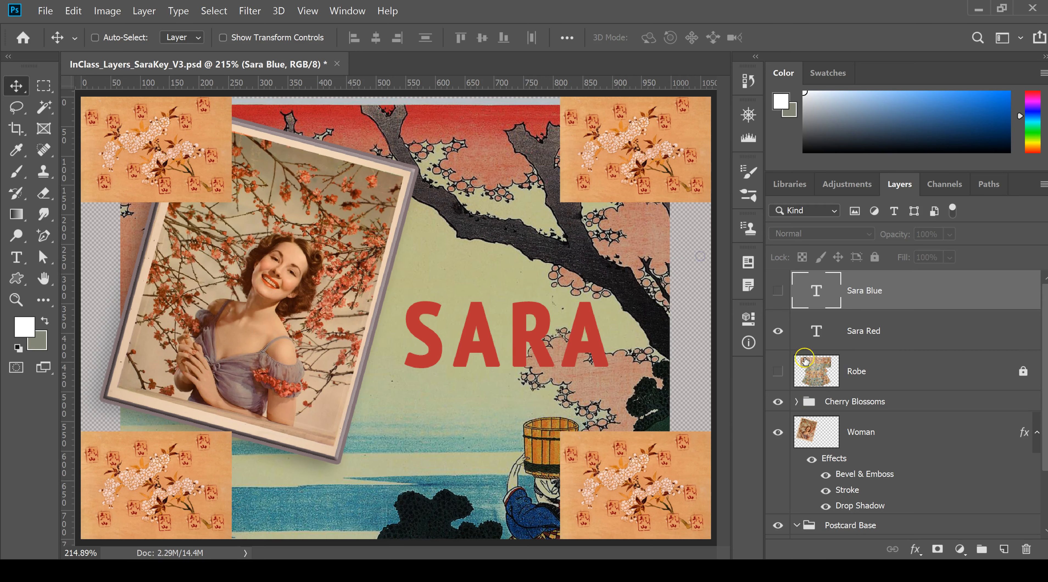
Step: Show the blue text instead of the red and save it as a second layer comp, named for the blue text, commented "Text is blue"
{"action": "left_click", "coordinate": [778, 331]}
{"action": "left_click", "coordinate": [778, 291]}
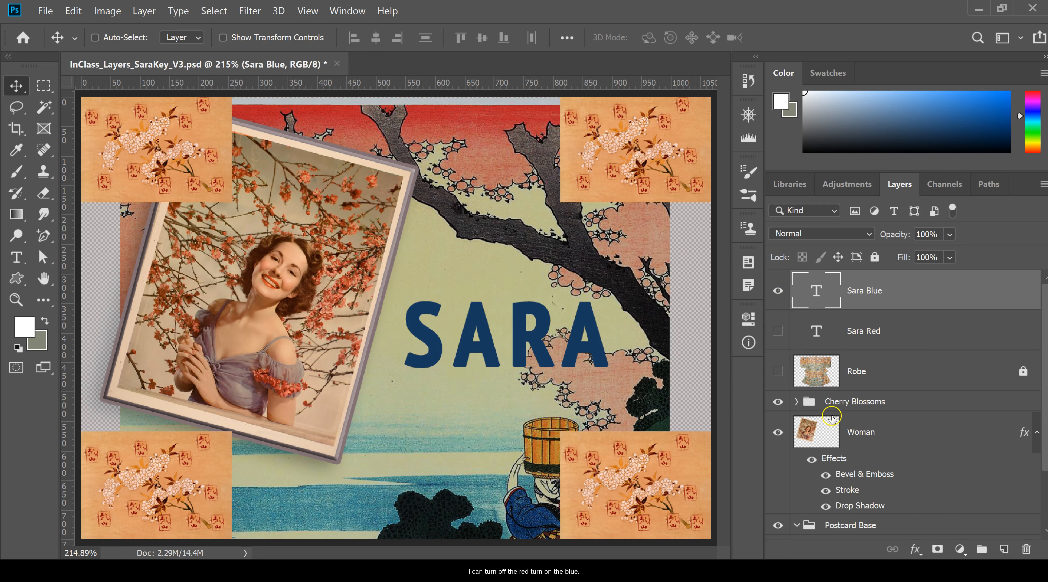
{"action": "left_click", "coordinate": [748, 262]}
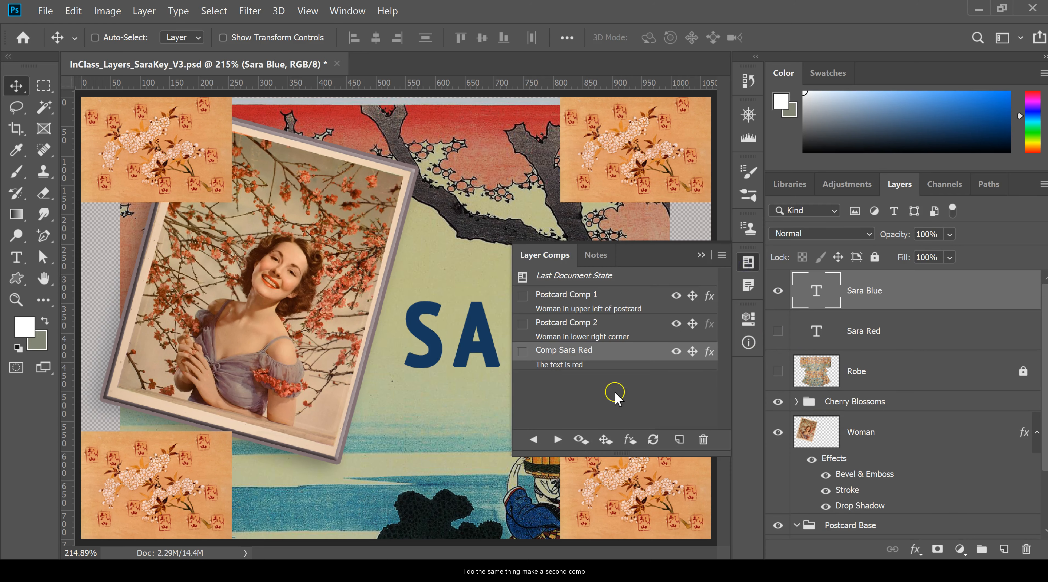
{"action": "left_click", "coordinate": [678, 440]}
{"action": "type", "text": "Comp Sara Blue"}
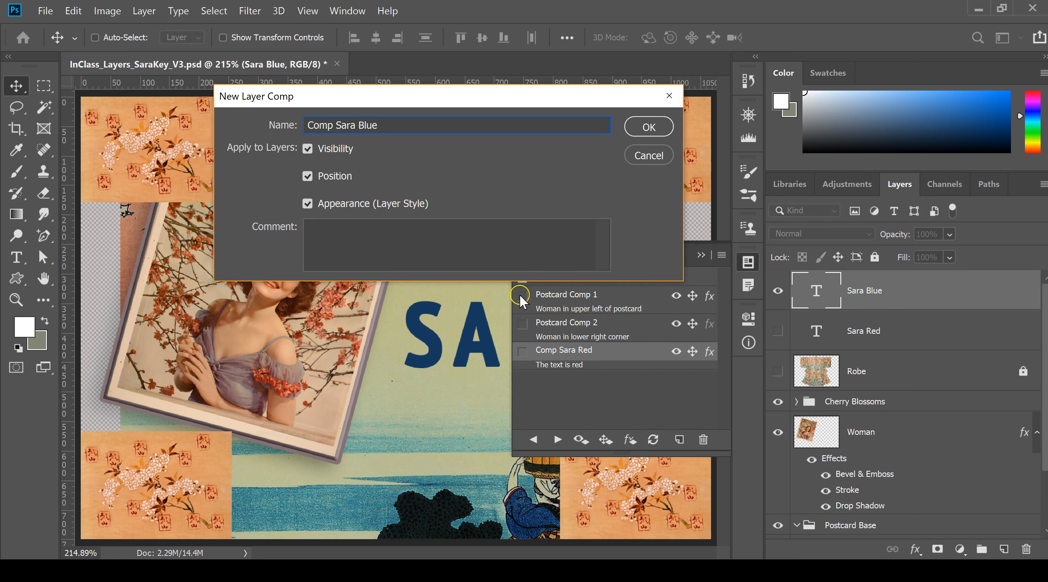
{"action": "left_click", "coordinate": [444, 238]}
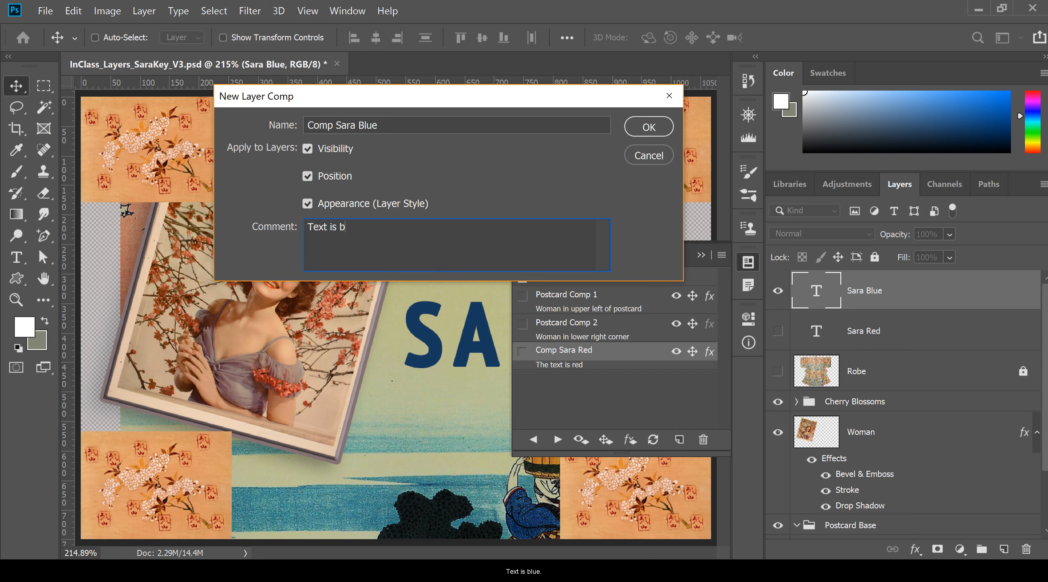
{"action": "left_click", "coordinate": [648, 127]}
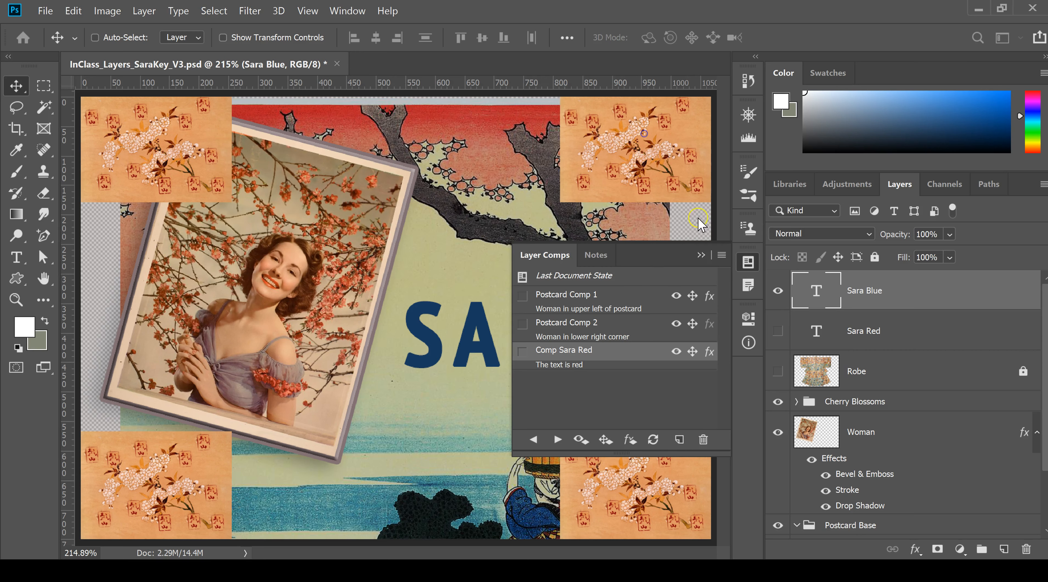
Step: Compare the red-text and blue-text layer comps with the comps list moved clear of the lettering, ending on the blue version
{"action": "left_click", "coordinate": [524, 353]}
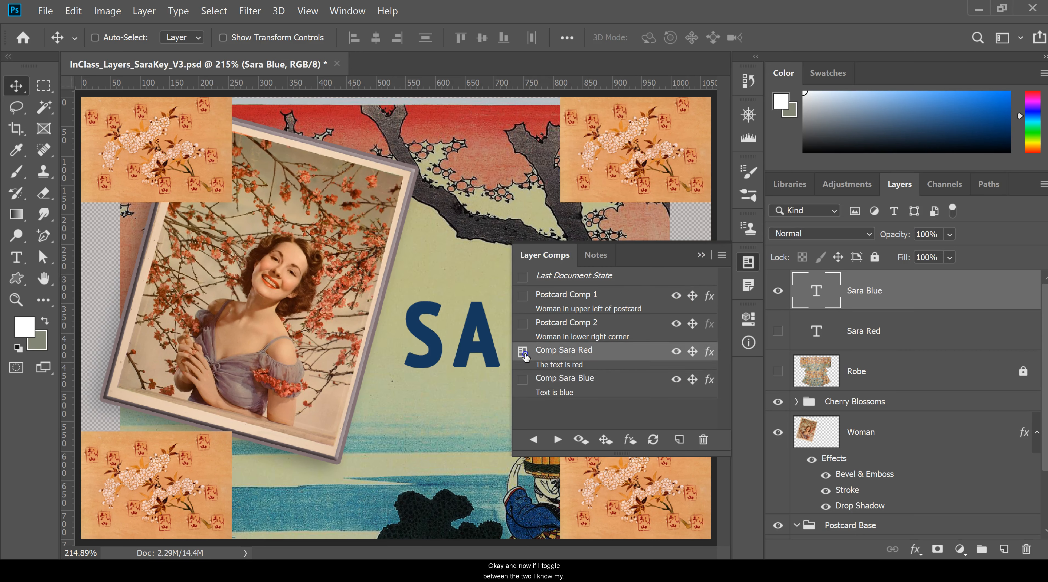
{"action": "left_click", "coordinate": [522, 379]}
{"action": "left_click_drag", "start_coordinate": [646, 253], "coordinate": [213, 130]}
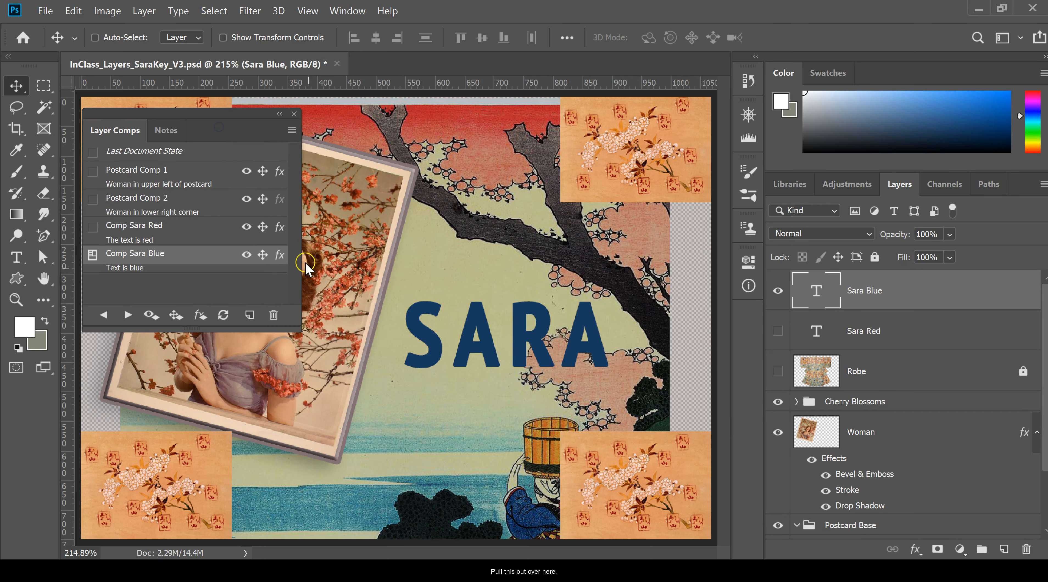
{"action": "left_click", "coordinate": [93, 226]}
{"action": "left_click", "coordinate": [92, 262]}
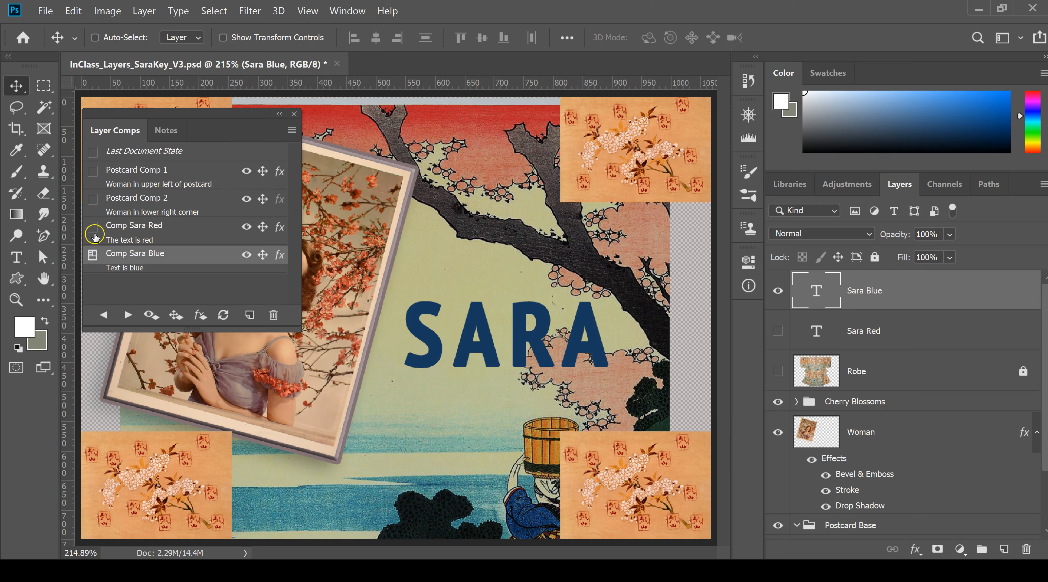
{"action": "left_click", "coordinate": [89, 260]}
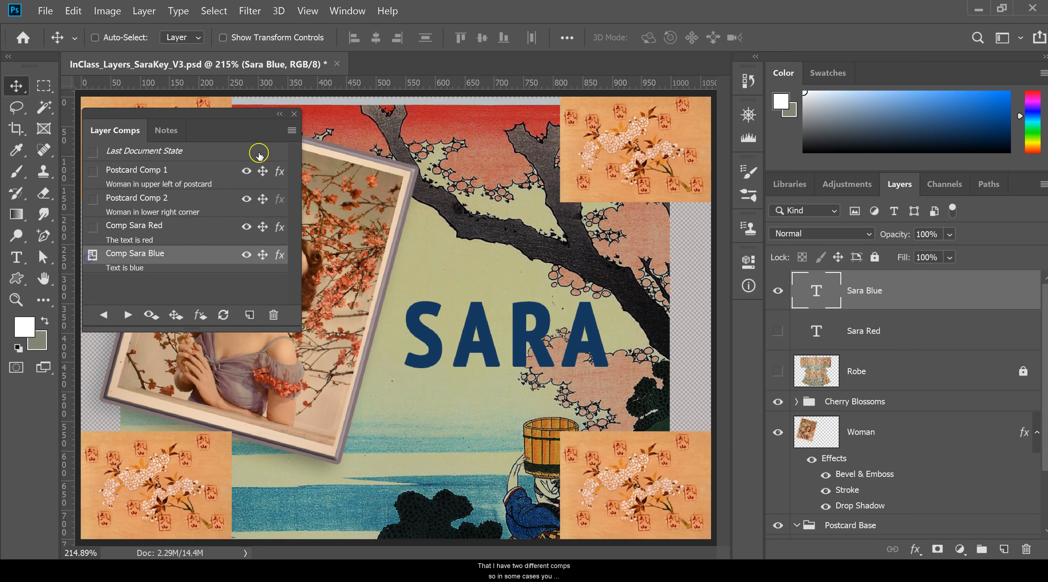
Step: Dock and collapse the layer comps list so the whole postcard is uncovered
{"action": "left_click_drag", "start_coordinate": [279, 114], "coordinate": [749, 326]}
{"action": "left_click", "coordinate": [420, 351]}
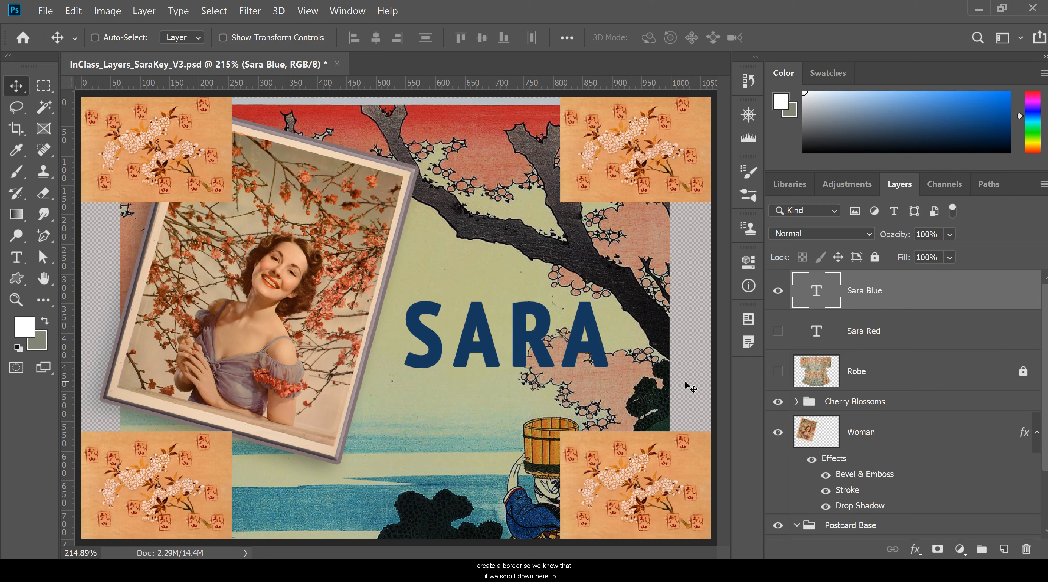
Step: Try a border made with a 51 px centered Stroke effect at 100% opacity on the Wood Block Print layer
{"action": "scroll", "coordinate": [911, 464], "scroll_direction": "down", "scroll_amount": 2}
{"action": "left_click", "coordinate": [977, 524]}
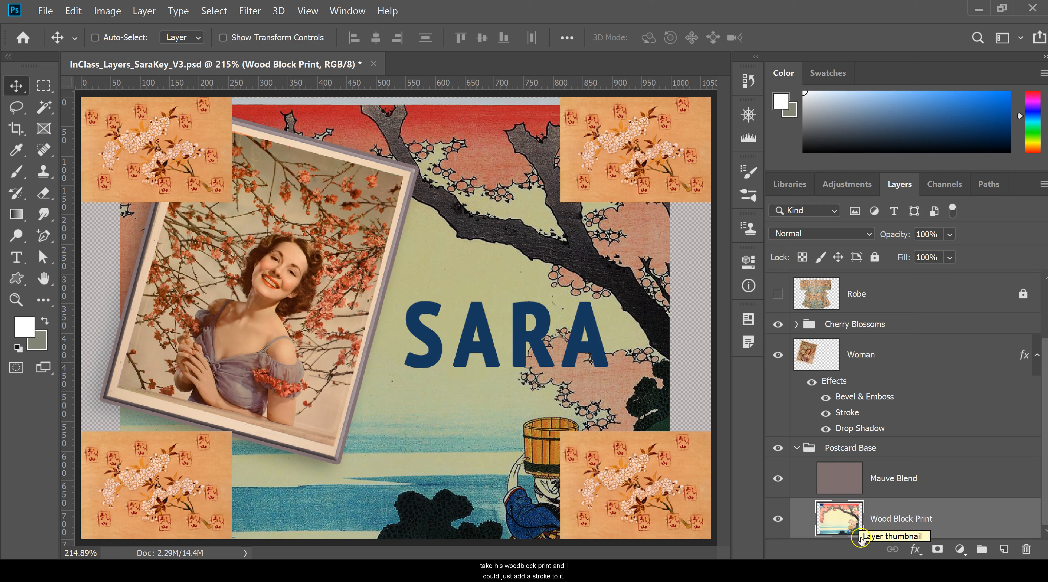
{"action": "left_click", "coordinate": [915, 549]}
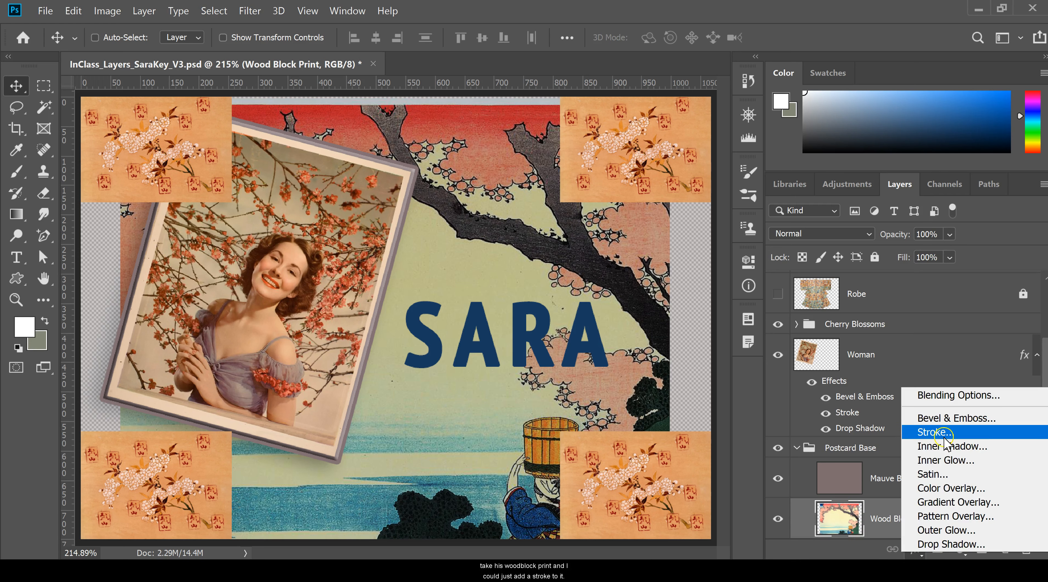
{"action": "left_click", "coordinate": [936, 432]}
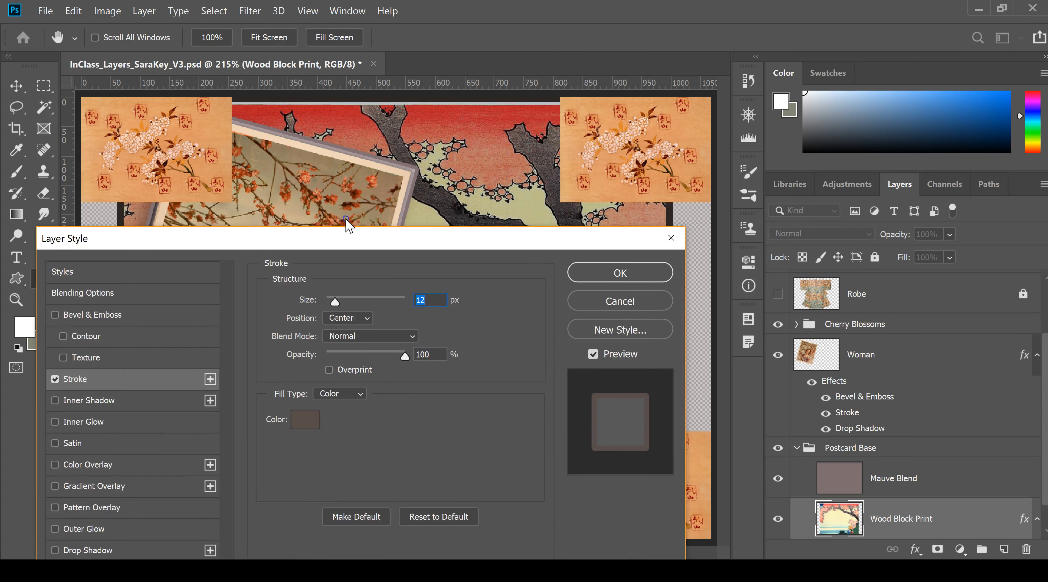
{"action": "left_click_drag", "start_coordinate": [383, 227], "coordinate": [383, 144]}
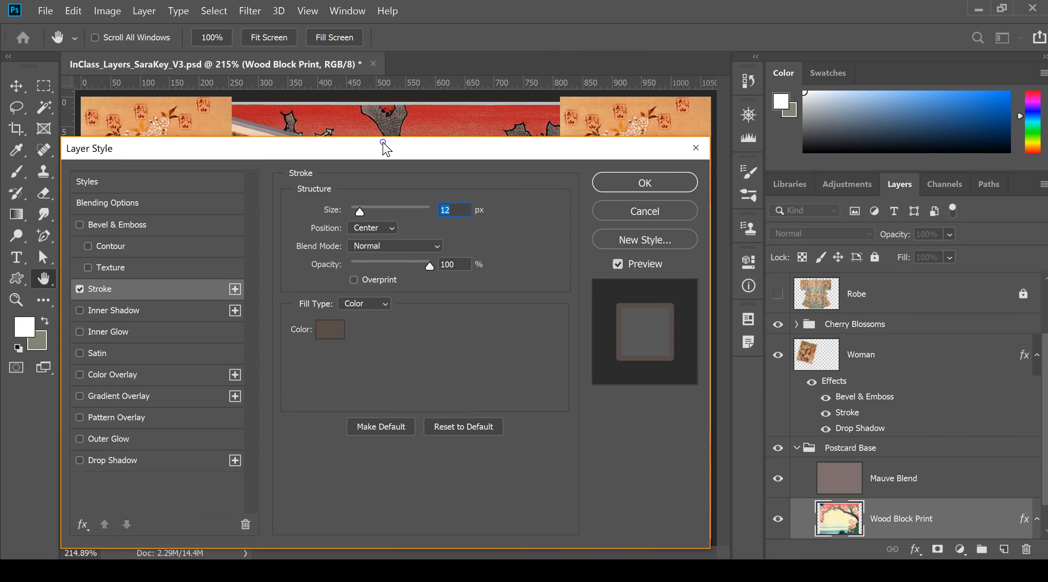
{"action": "left_click_drag", "start_coordinate": [361, 212], "coordinate": [371, 213]}
{"action": "left_click_drag", "start_coordinate": [458, 154], "coordinate": [947, 159]}
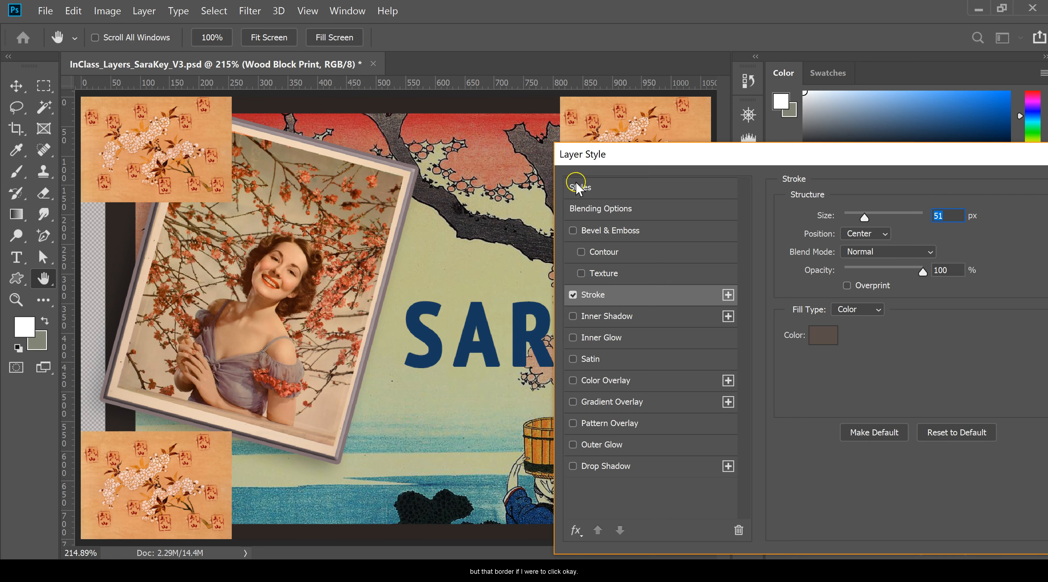
{"action": "left_click_drag", "start_coordinate": [855, 158], "coordinate": [538, 121]}
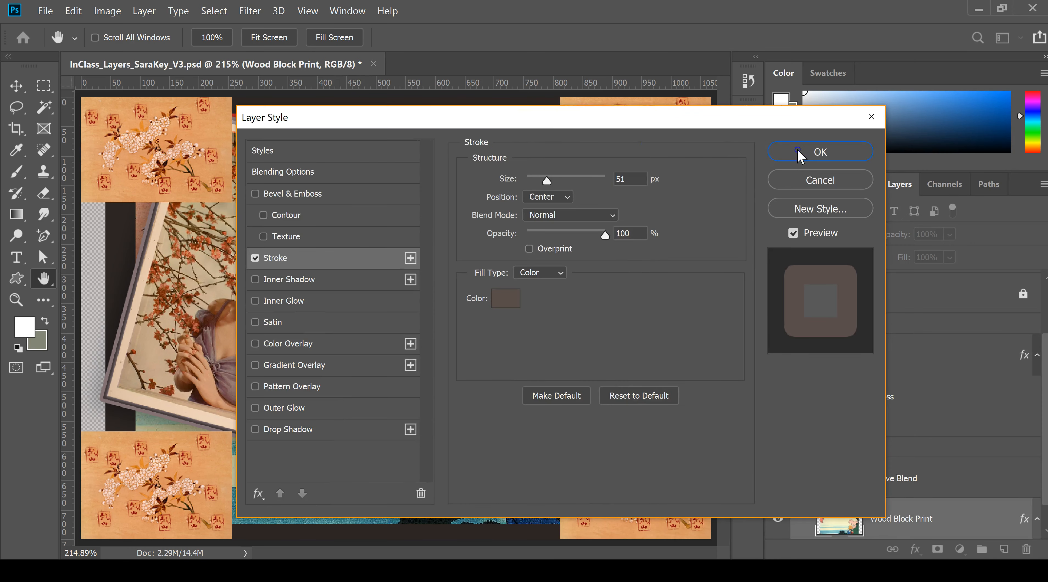
{"action": "left_click", "coordinate": [778, 153]}
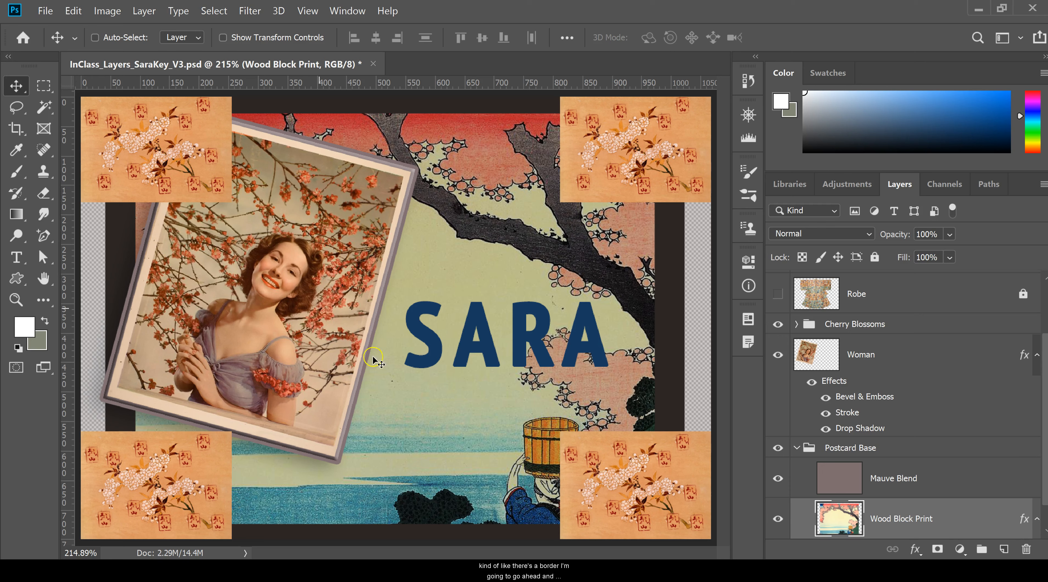
Step: Step back in the document history to before the stroke on the Wood Block Print layer
{"action": "left_click", "coordinate": [753, 81]}
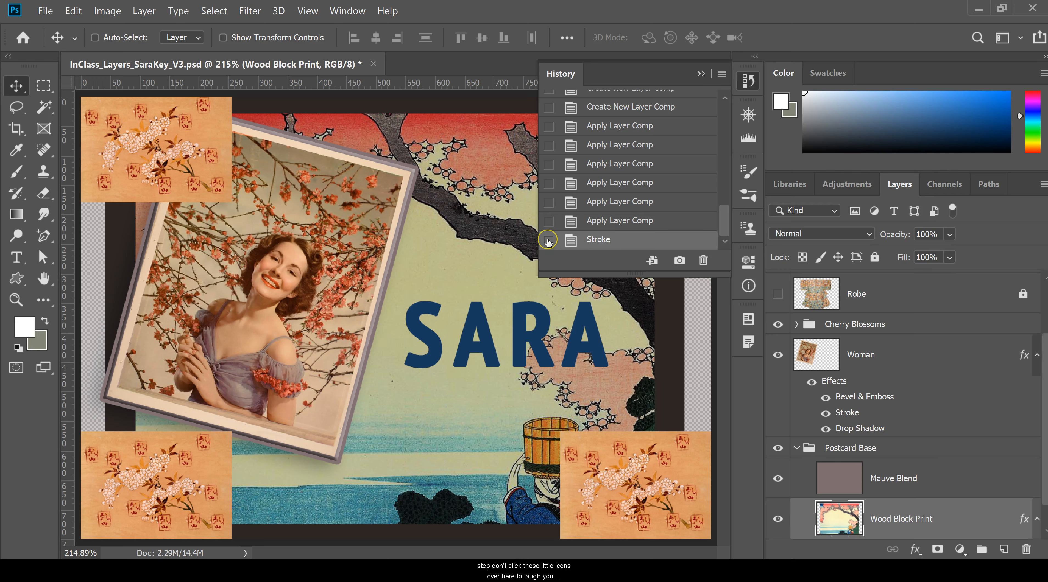
{"action": "left_click", "coordinate": [612, 222]}
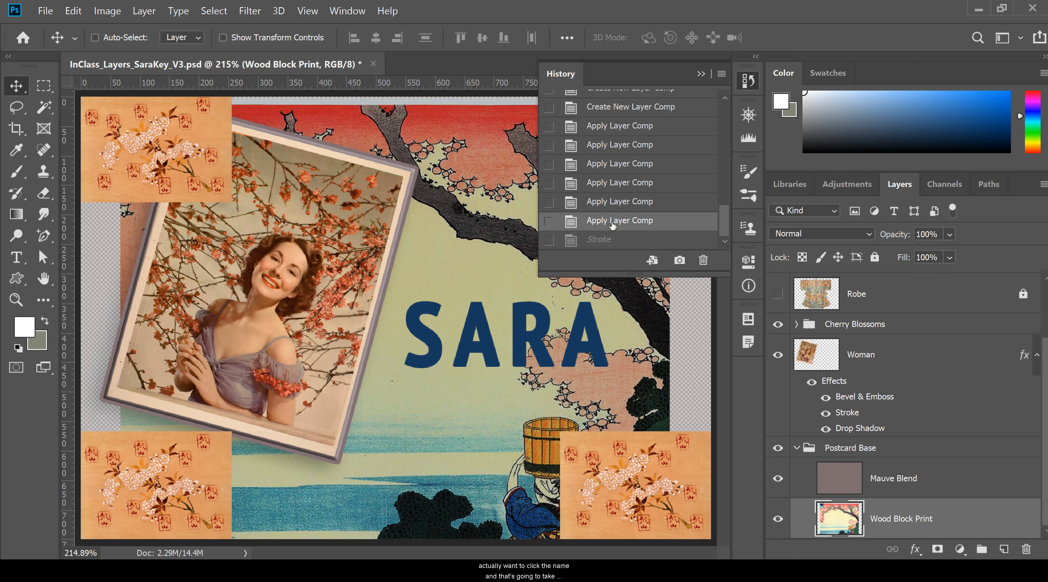
{"action": "left_click", "coordinate": [701, 74]}
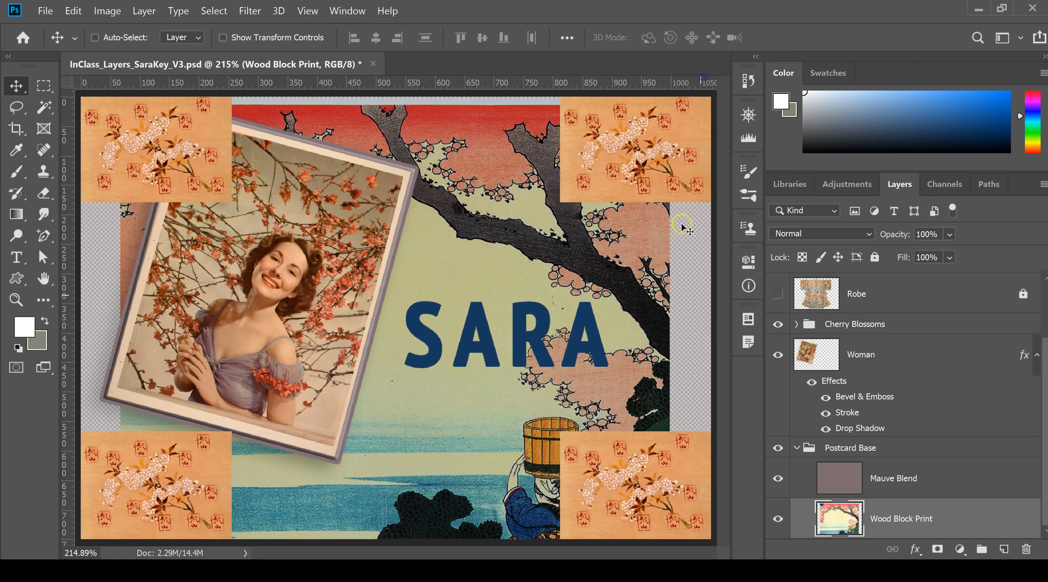
Step: Add a new empty layer directly above the Robe layer and name it Border
{"action": "left_click", "coordinate": [953, 306]}
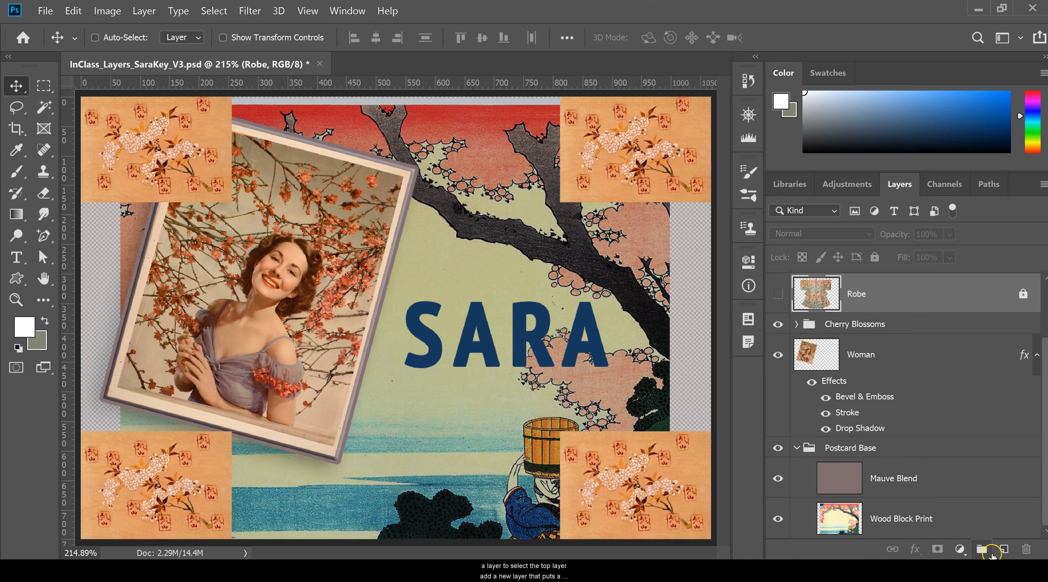
{"action": "left_click", "coordinate": [1004, 550]}
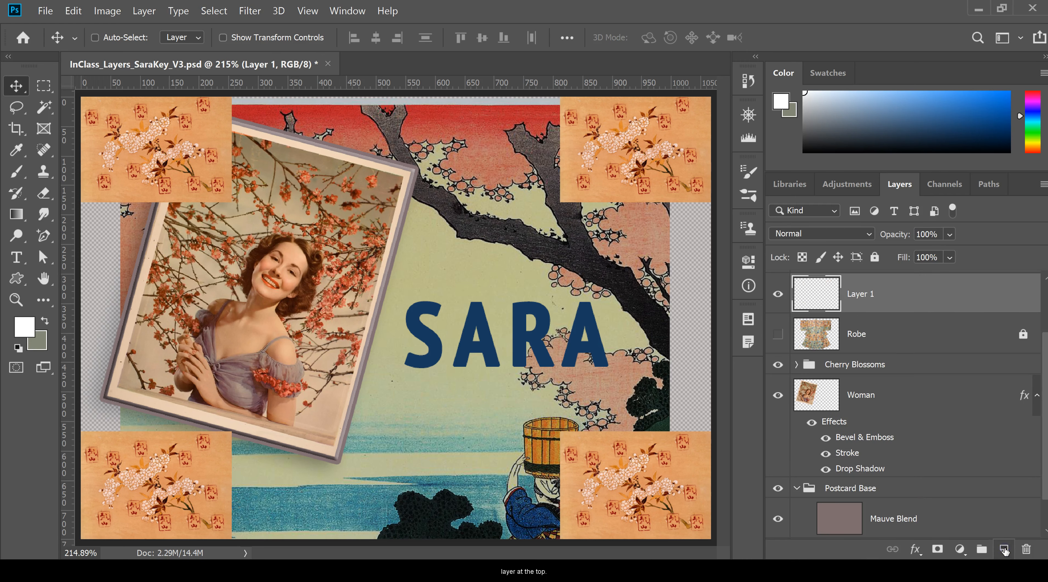
{"action": "double_click", "coordinate": [864, 296]}
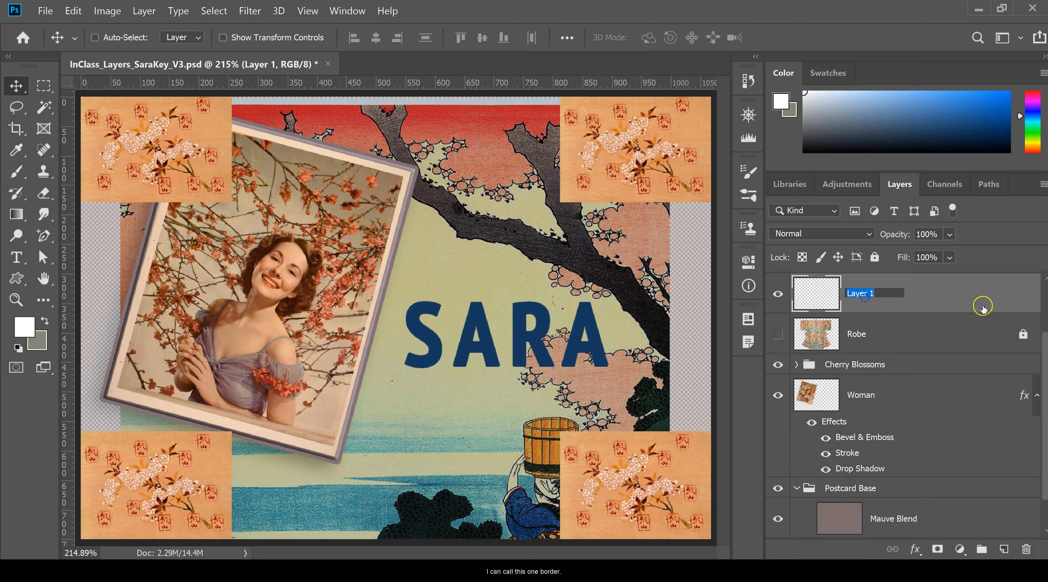
{"action": "type", "text": "Border"}
{"action": "key", "text": "Return"}
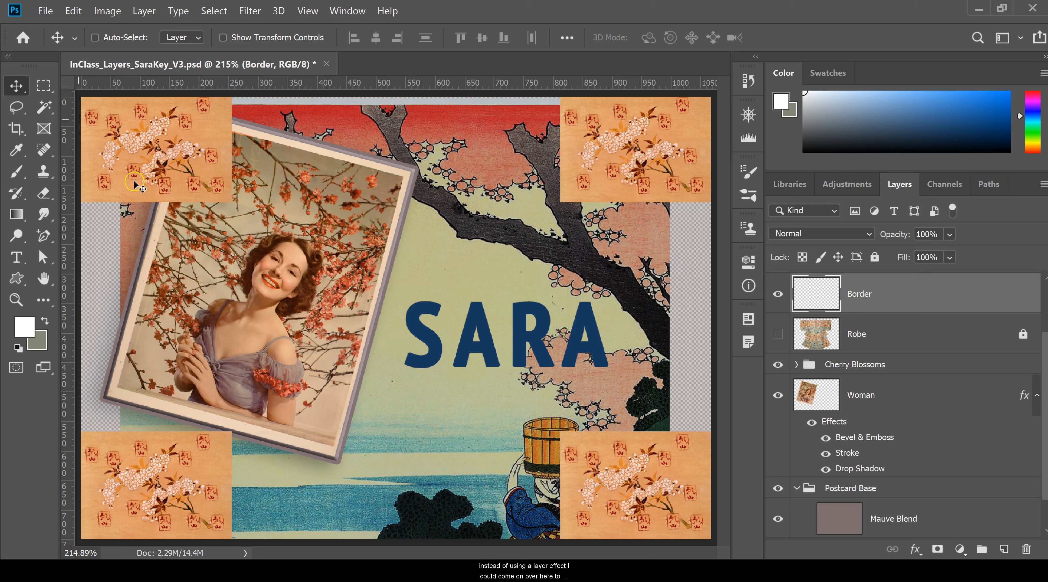
Step: Select a rectangle about 1036 by 724 px just inside the canvas edges and invert it to select the outer frame
{"action": "left_click", "coordinate": [41, 88]}
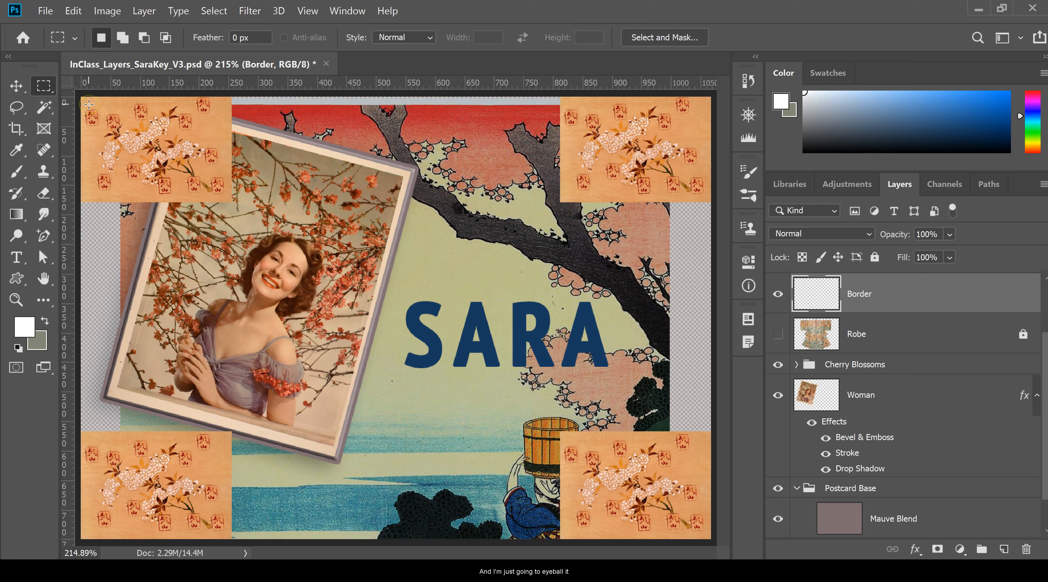
{"action": "left_click_drag", "start_coordinate": [89, 105], "coordinate": [699, 531]}
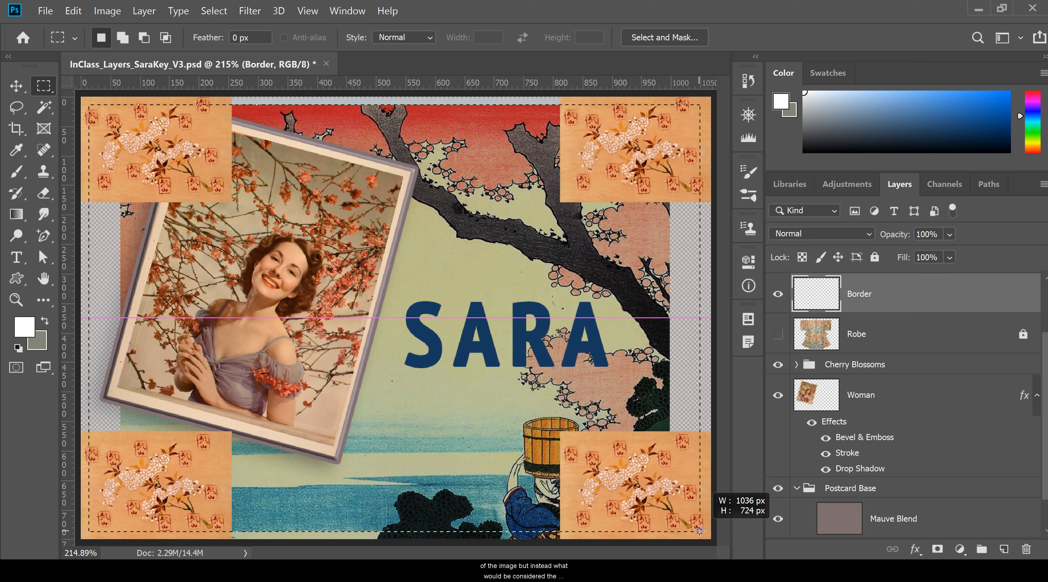
{"action": "left_click_drag", "start_coordinate": [699, 531], "coordinate": [699, 531]}
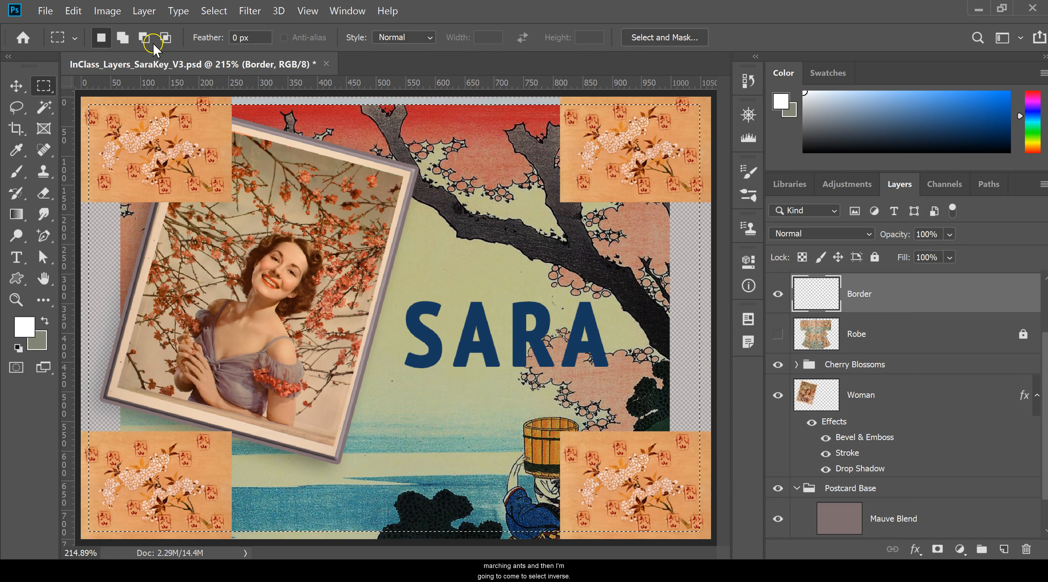
{"action": "left_click", "coordinate": [212, 11]}
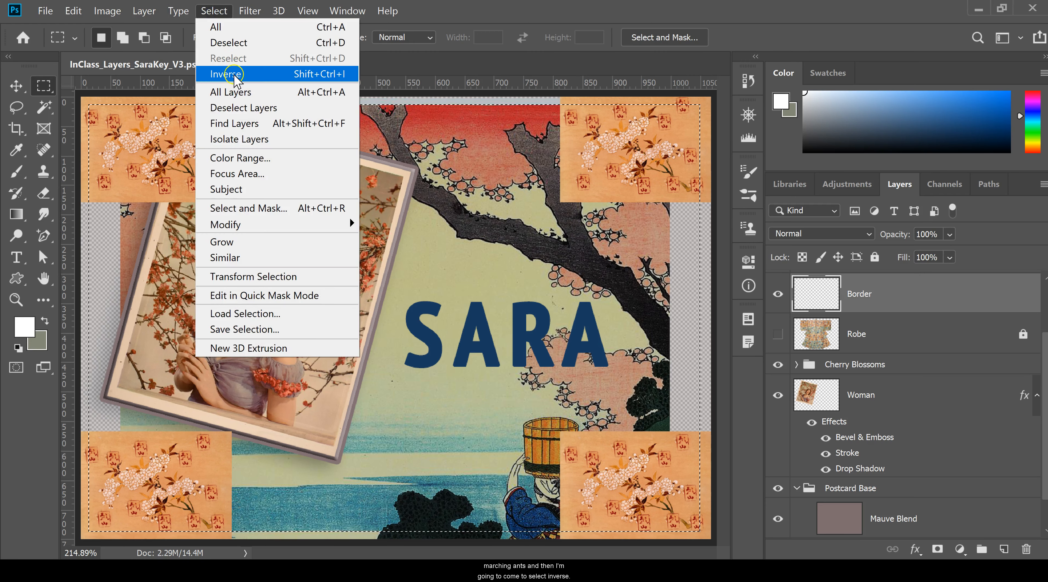
{"action": "left_click", "coordinate": [235, 75]}
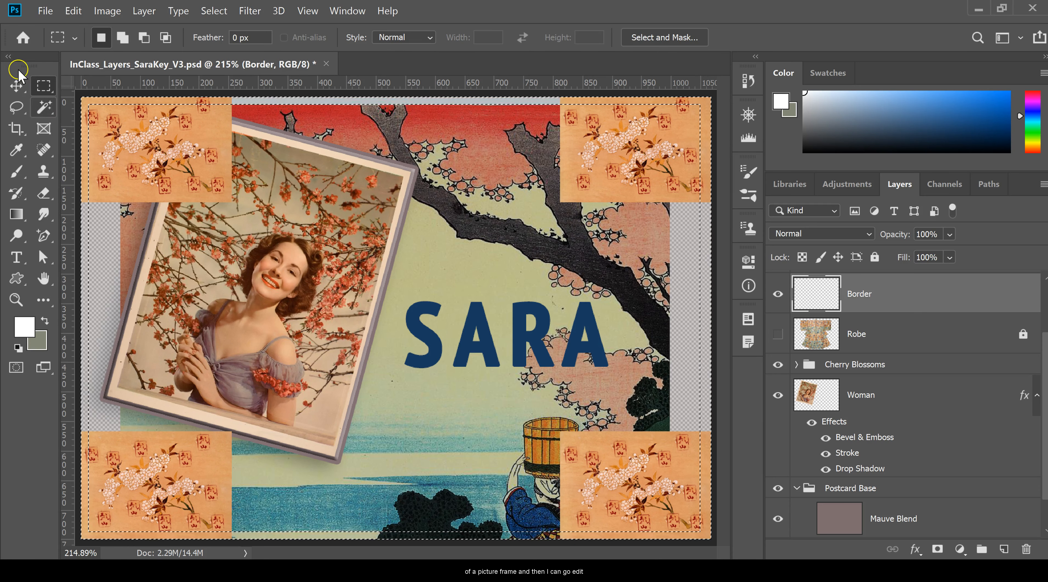
Step: Fill the frame selection on the Border layer with black and deselect it
{"action": "left_click", "coordinate": [73, 11]}
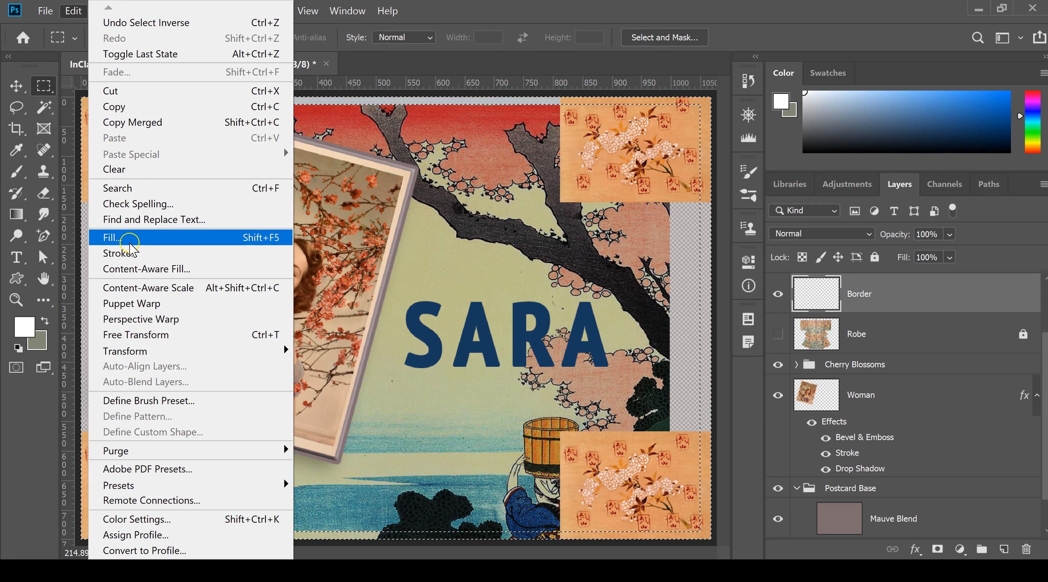
{"action": "left_click", "coordinate": [168, 237]}
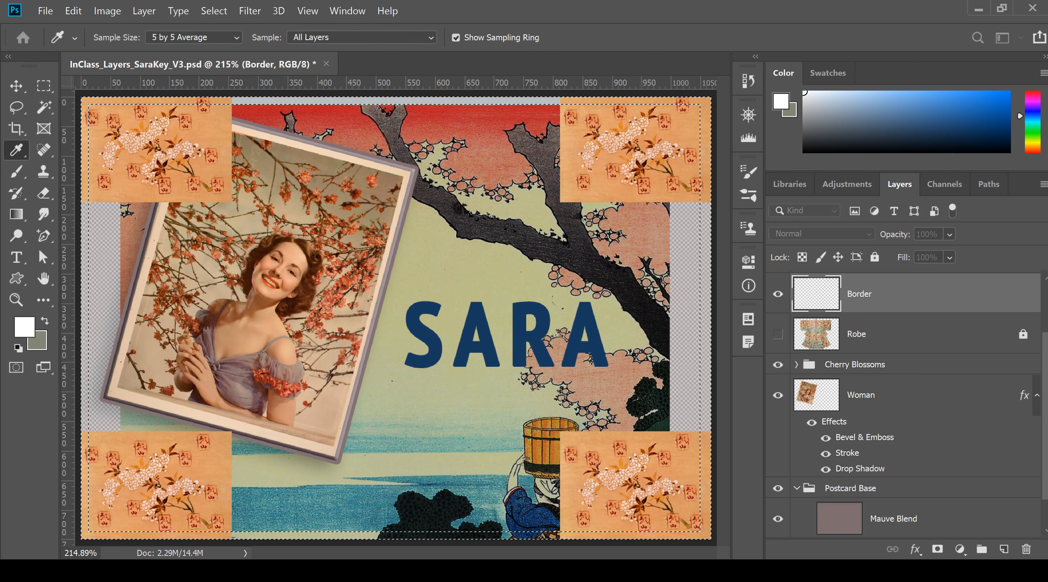
{"action": "left_click", "coordinate": [448, 170]}
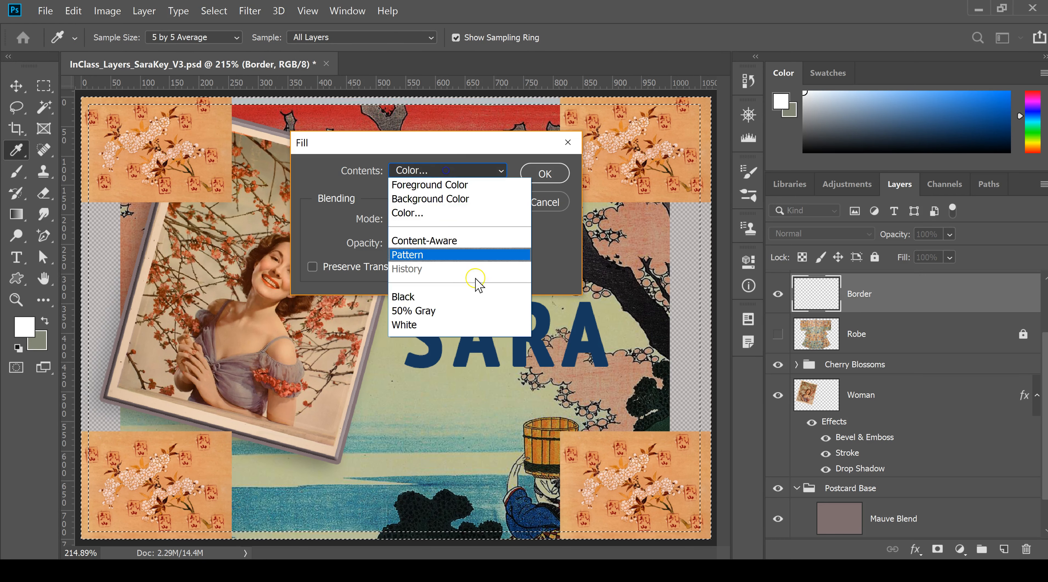
{"action": "left_click", "coordinate": [444, 302]}
{"action": "left_click", "coordinate": [545, 173]}
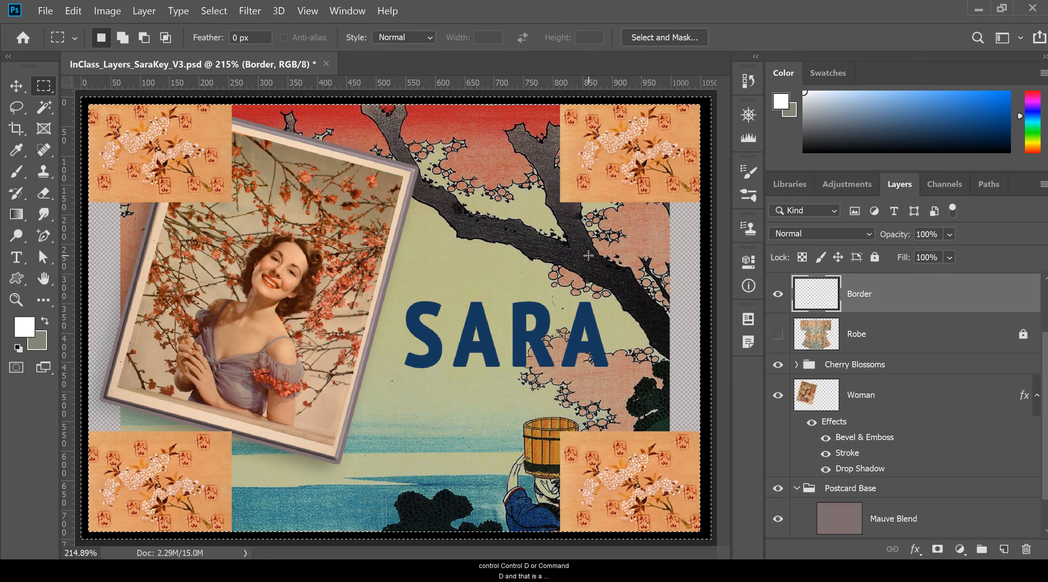
{"action": "key", "text": "ctrl+d"}
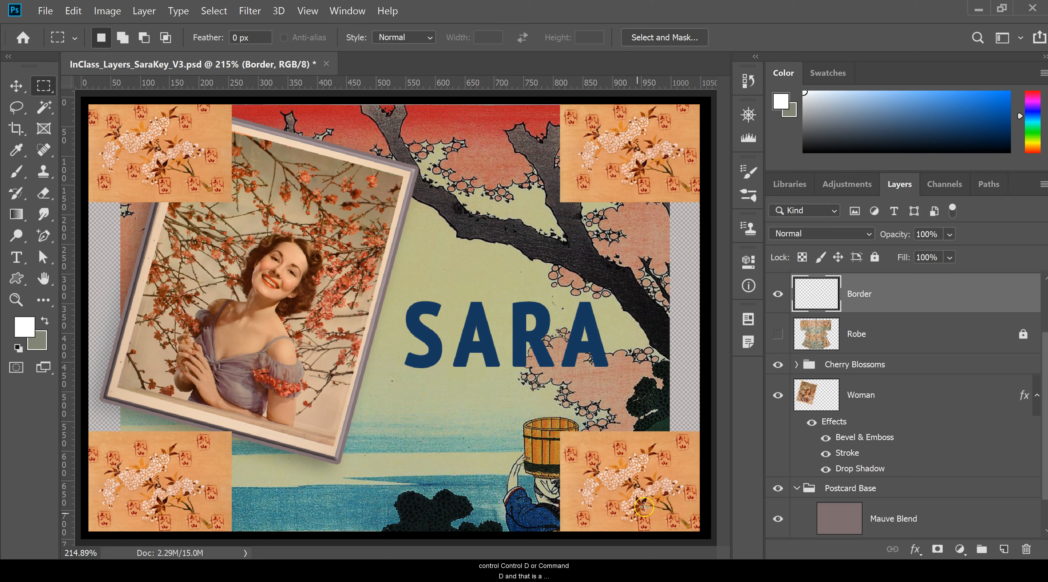